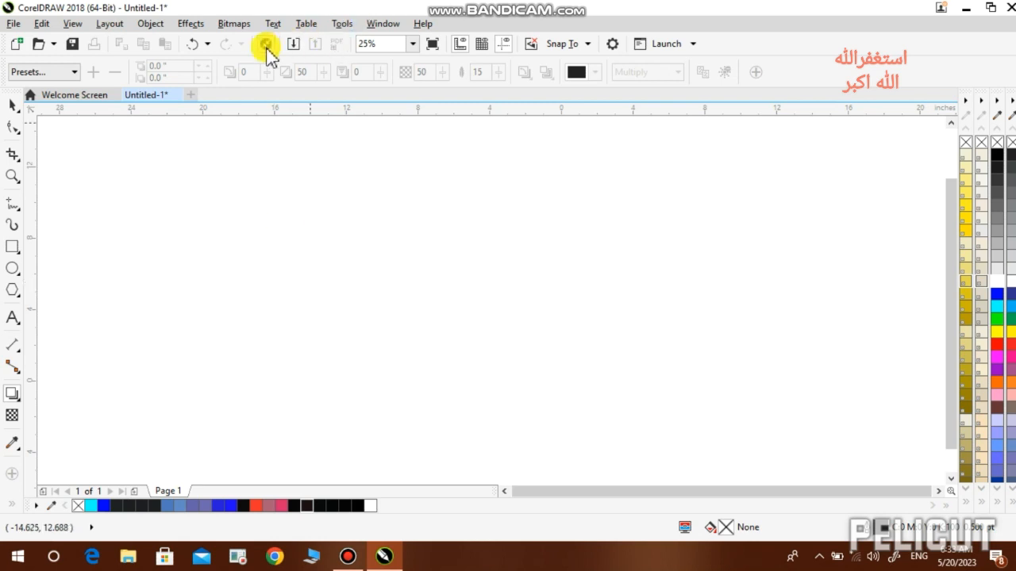
- Import SA.png from Saved Pictures, place it on the page and scale it to about 70%
left_click(292, 46)
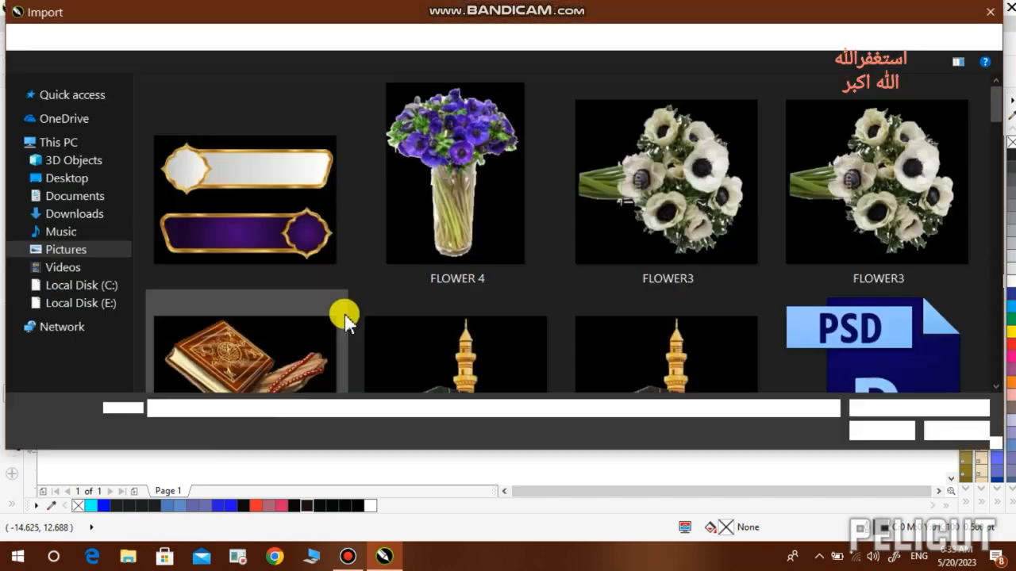
left_click(437, 329)
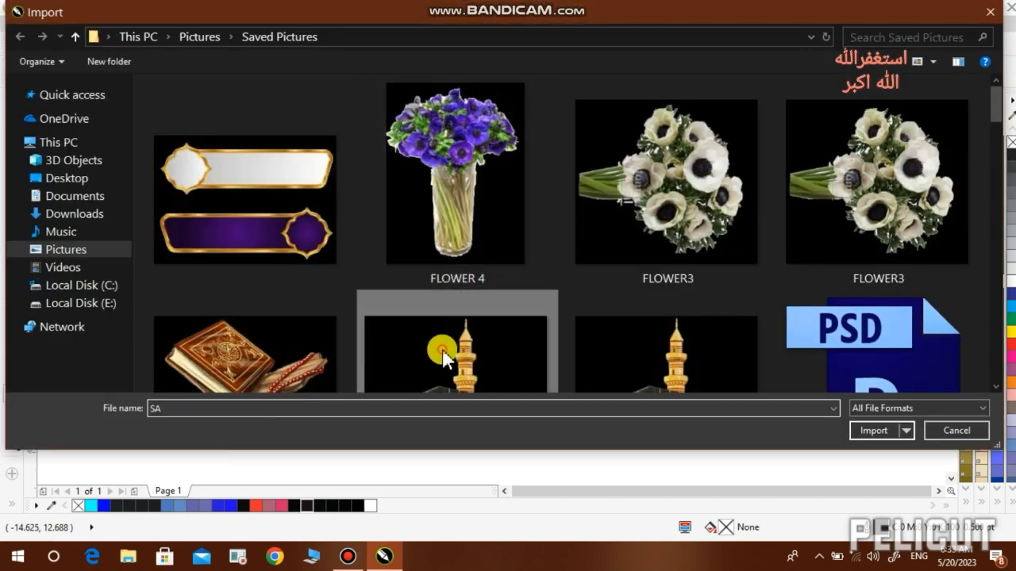
double_click(475, 338)
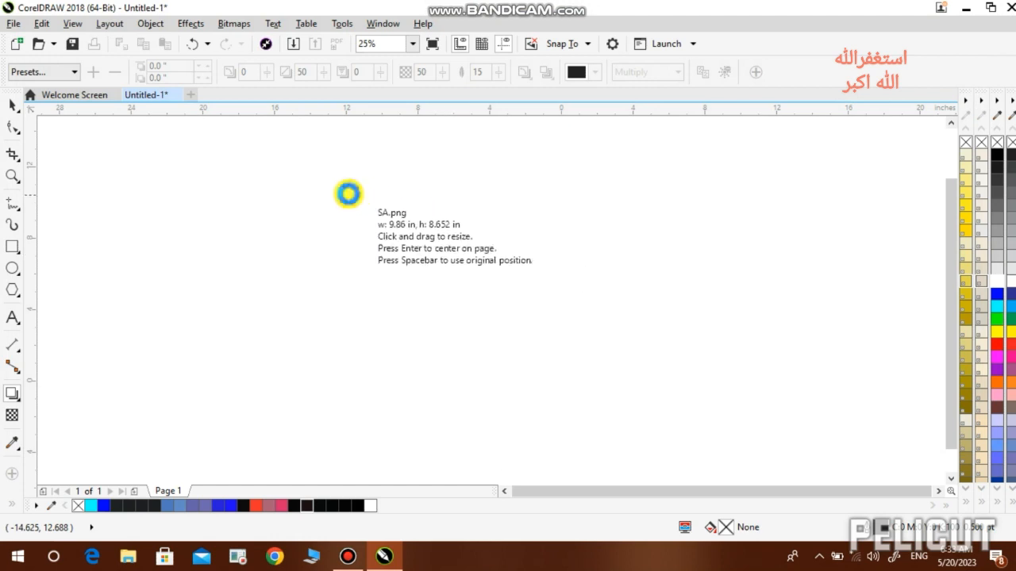
mouse_move(349, 195)
left_mouse_down()
mouse_move(431, 410)
mouse_move(473, 435)
left_mouse_up()
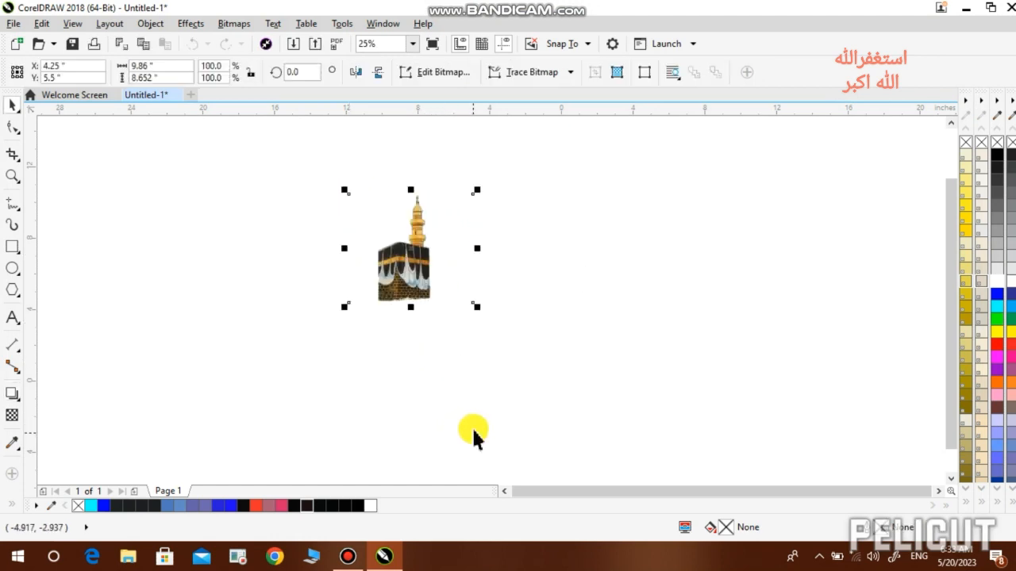
left_click_drag(409, 247, 397, 324)
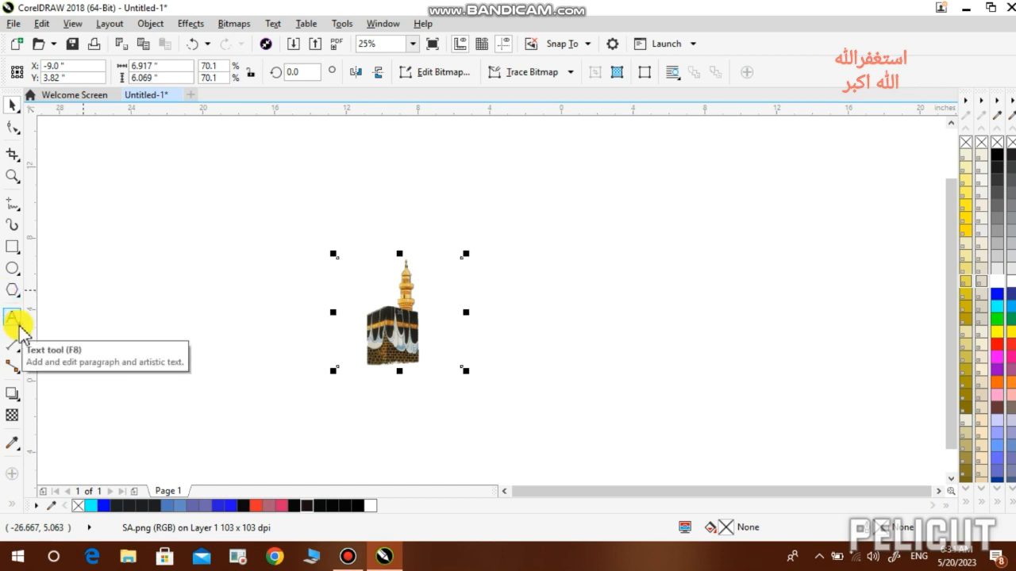
- Drag a drop shadow from the Kaaba picture, try Perspective Top Right, then apply the Large Glow preset
left_click(14, 394)
left_click_drag(406, 268, 393, 363)
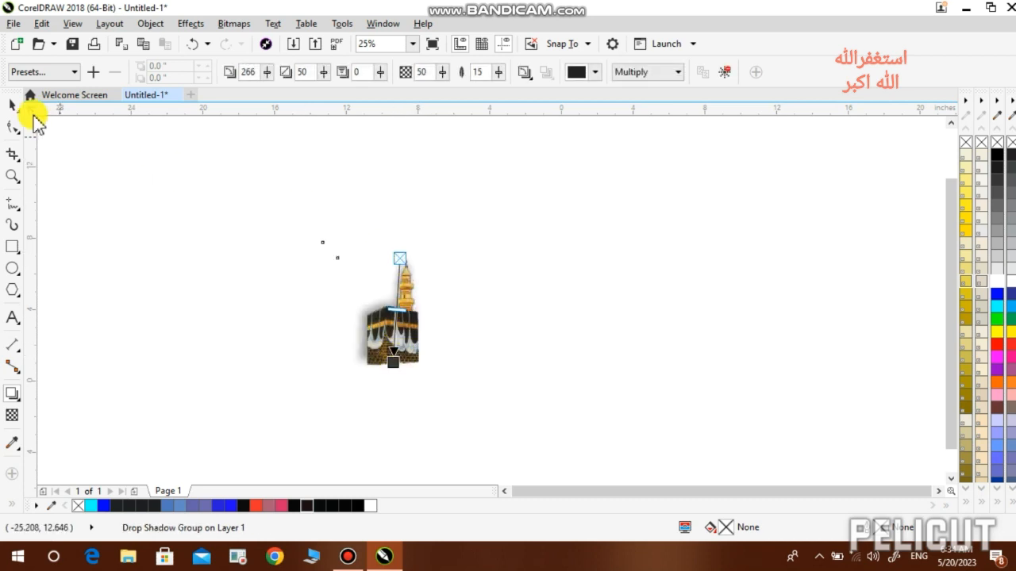
left_click(62, 72)
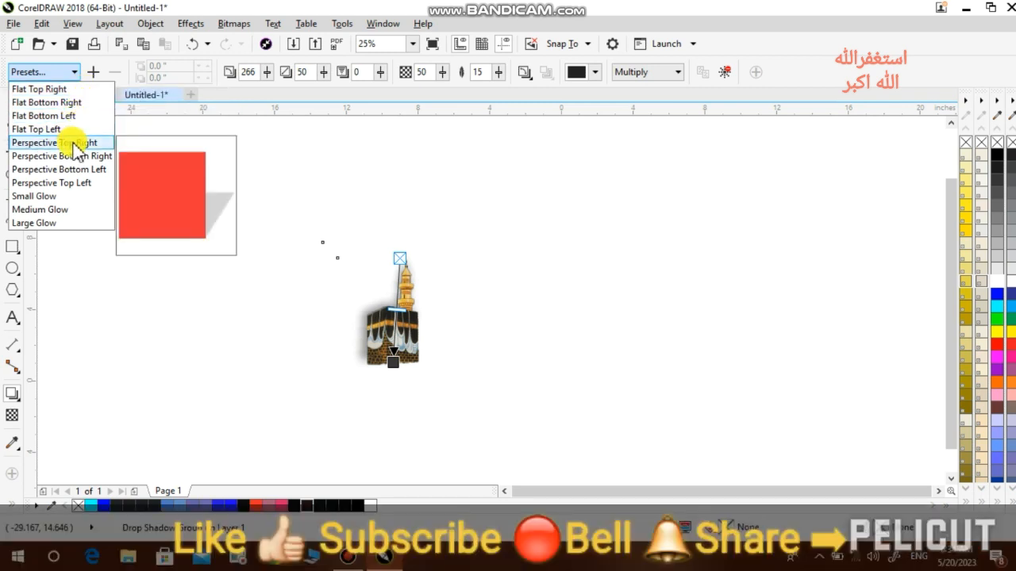
left_click(75, 148)
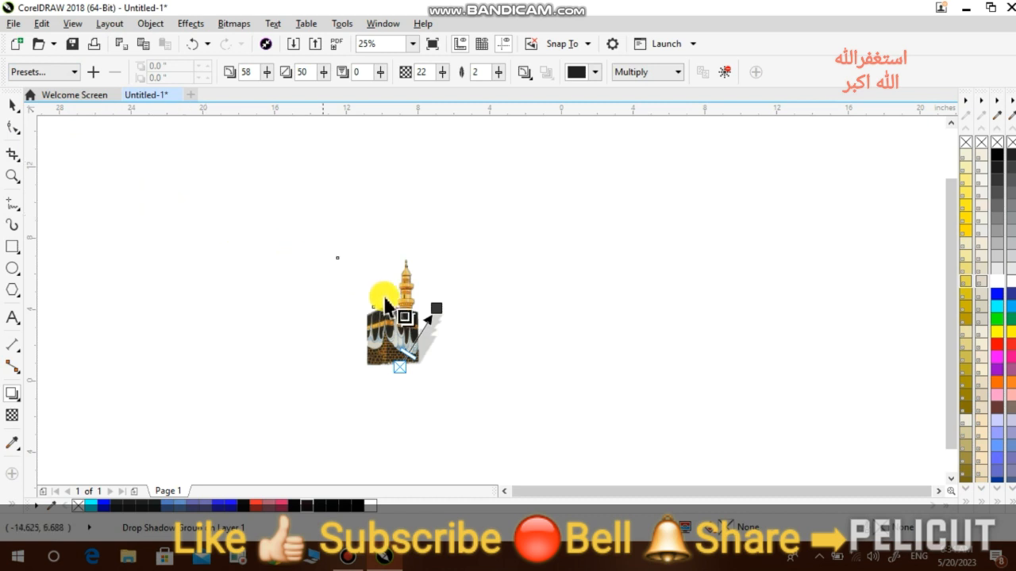
left_click_drag(440, 300, 407, 251)
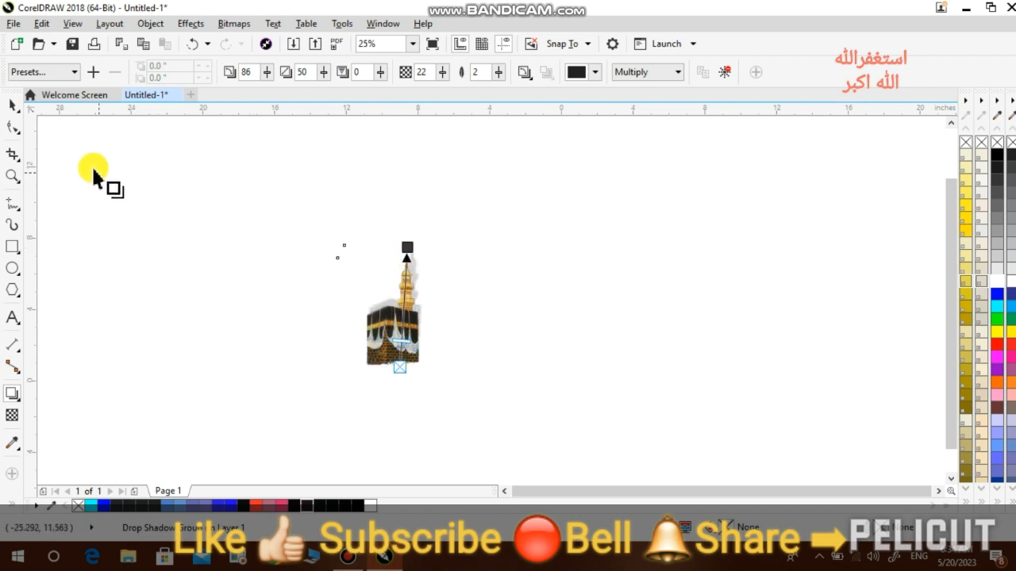
left_click(71, 75)
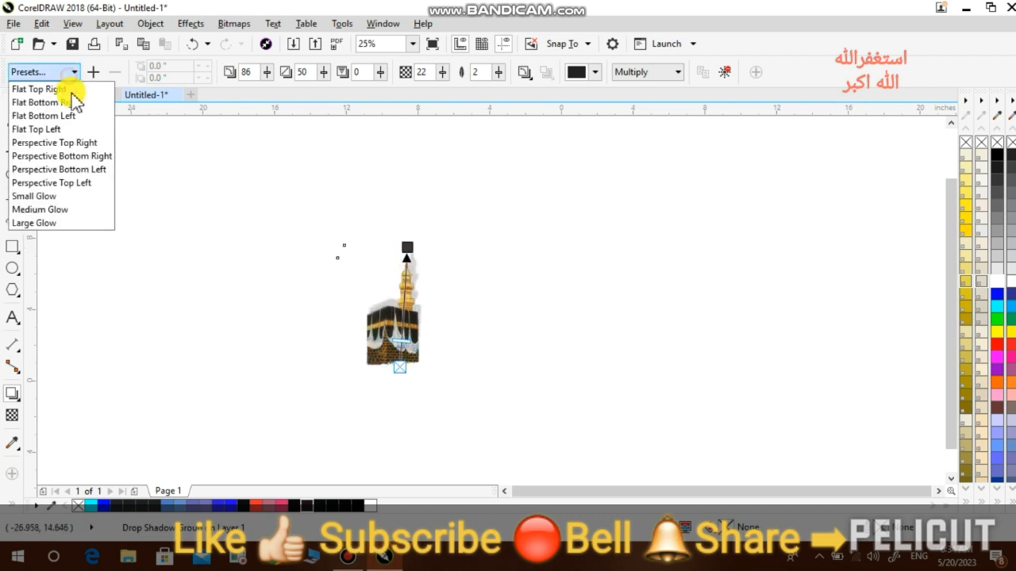
left_click(76, 223)
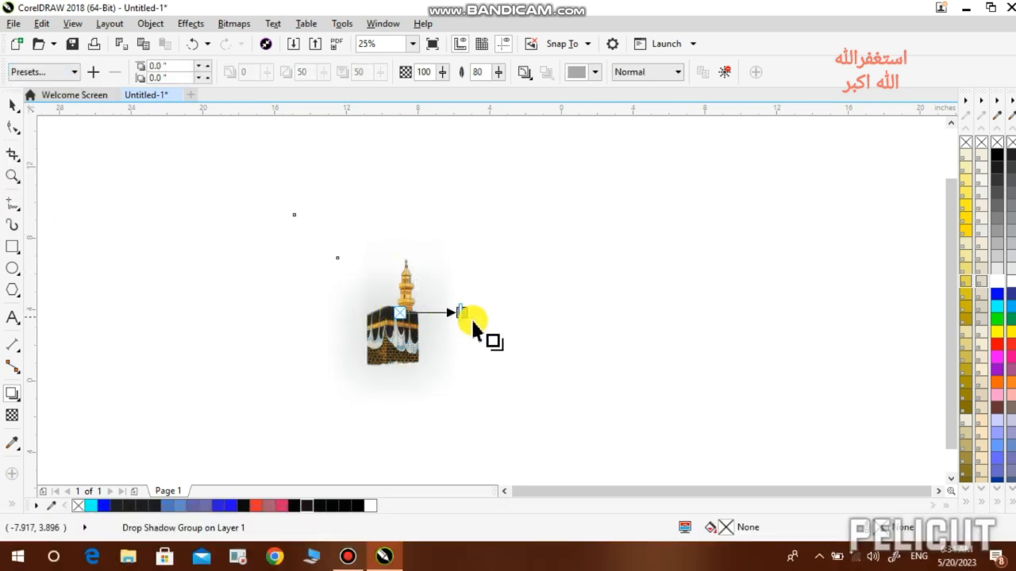
- Change the glow shadow colour to black
left_click(594, 70)
left_click(589, 223)
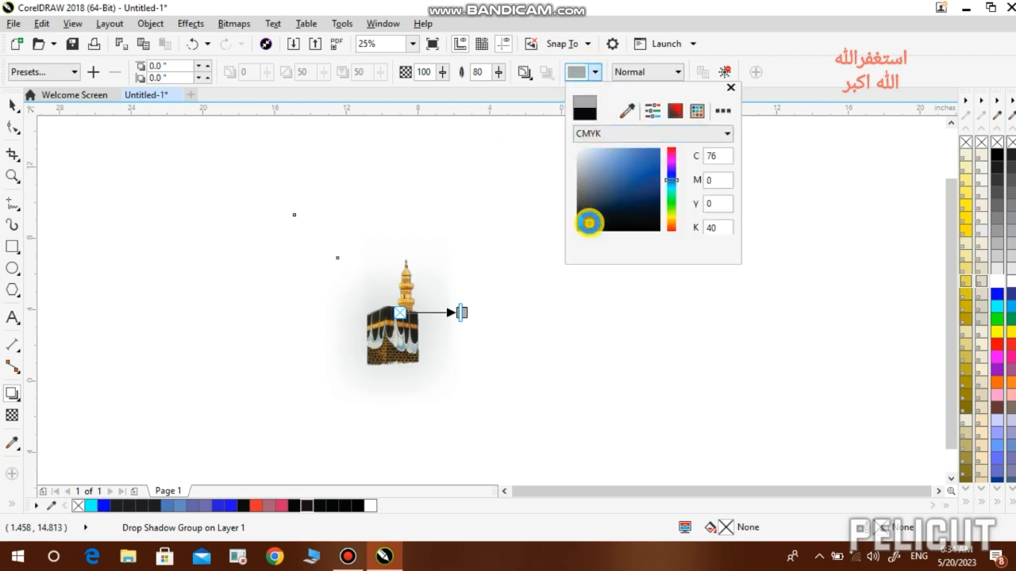
left_click_drag(589, 223, 584, 237)
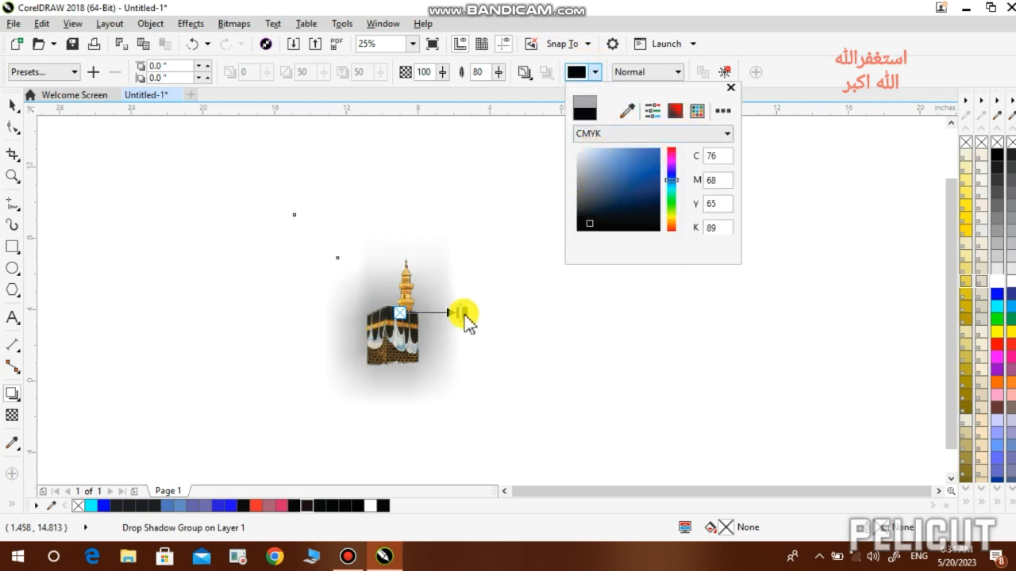
left_click(463, 319)
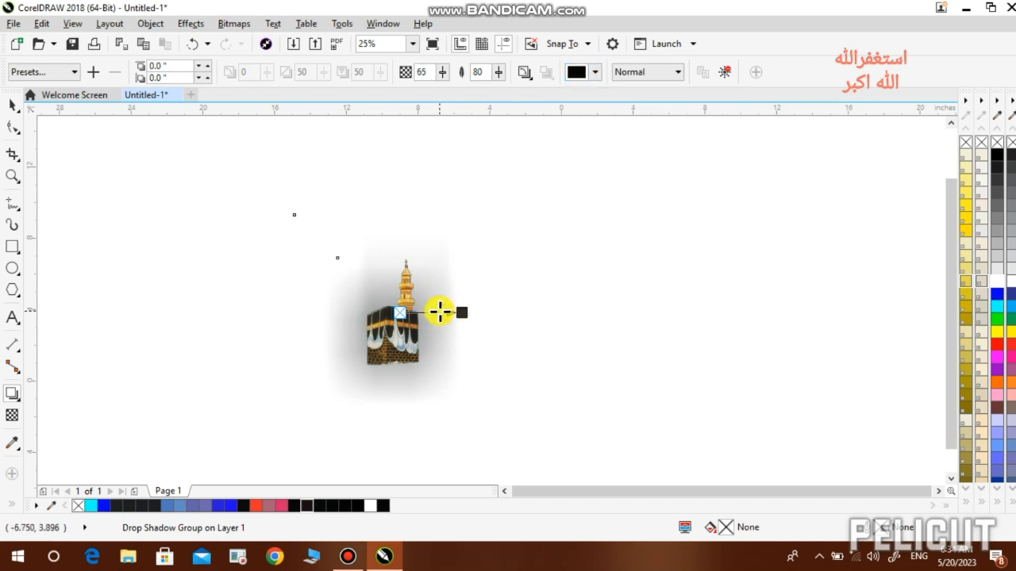
- Apply the Perspective Bottom Left shadow and swing it up behind the Kaaba
left_click(70, 71)
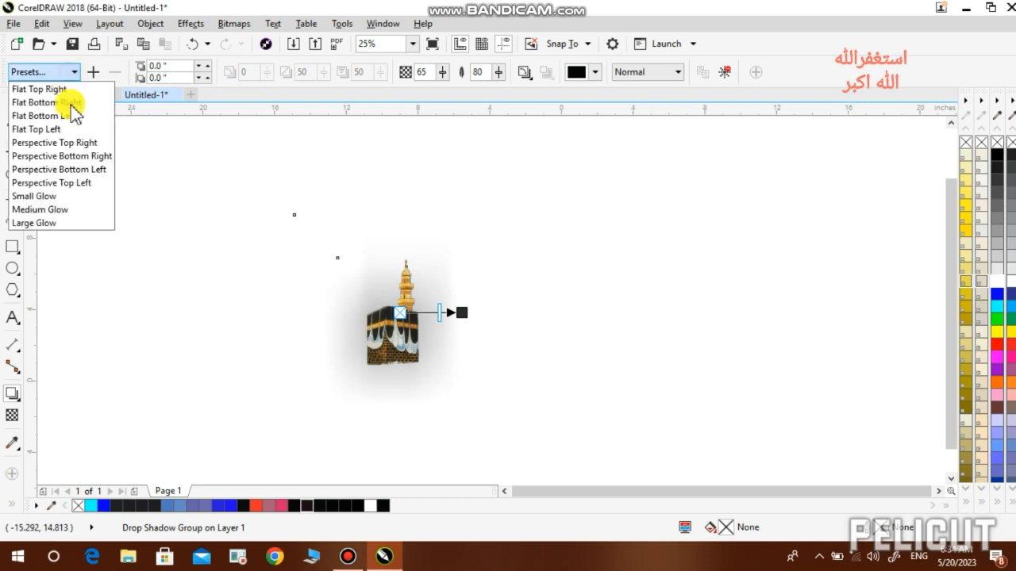
left_click(71, 166)
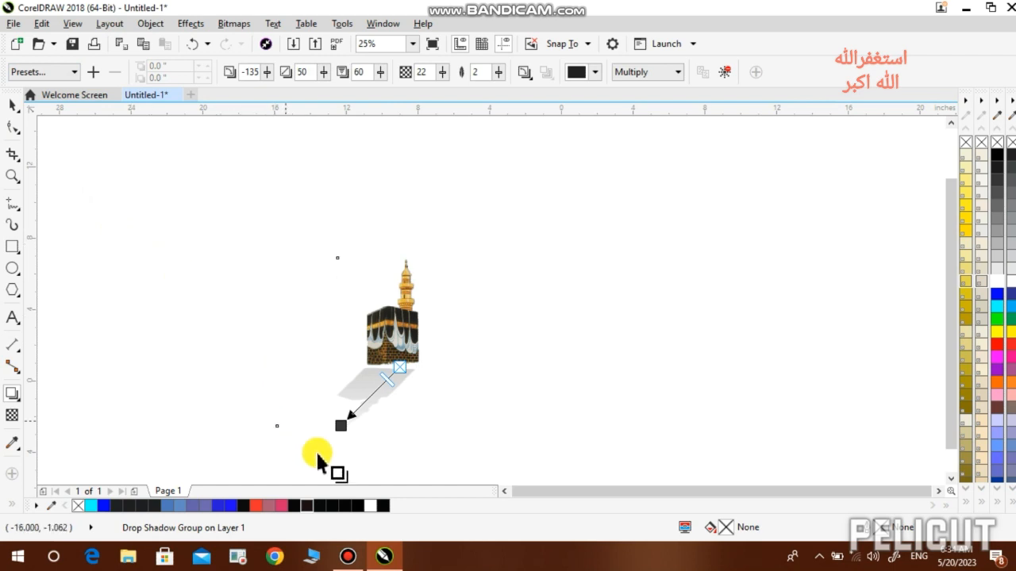
left_click_drag(340, 426, 431, 257)
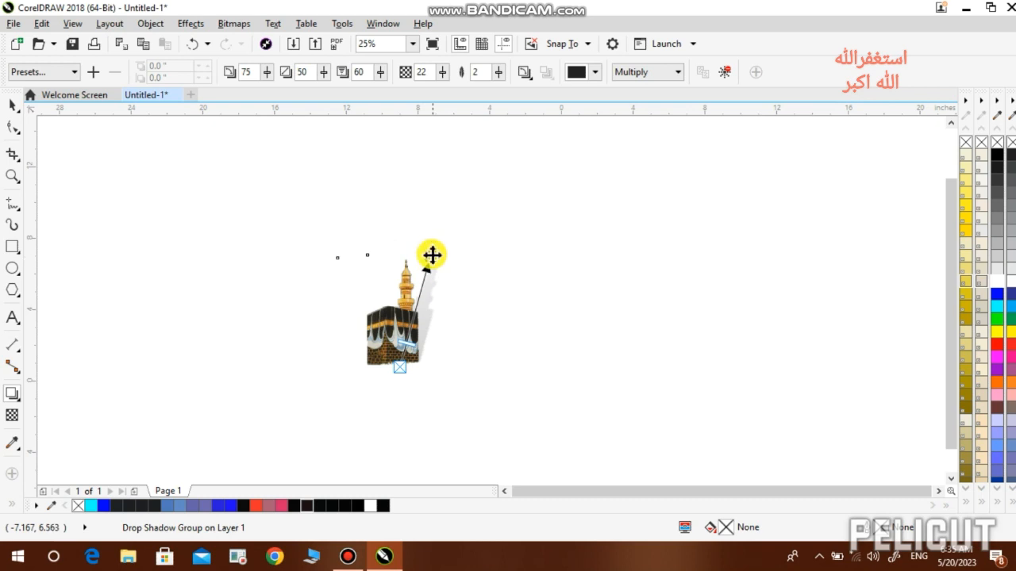
- Adjust the shadow angle and set its colour to golden yellow (C7 M30 Y100 K0)
left_click_drag(439, 254, 373, 258)
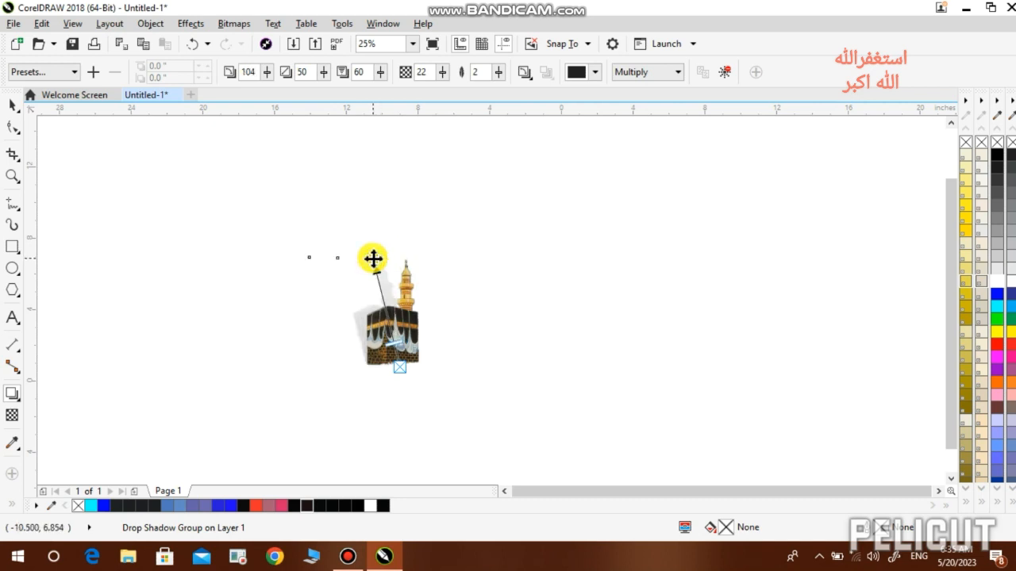
left_click(595, 72)
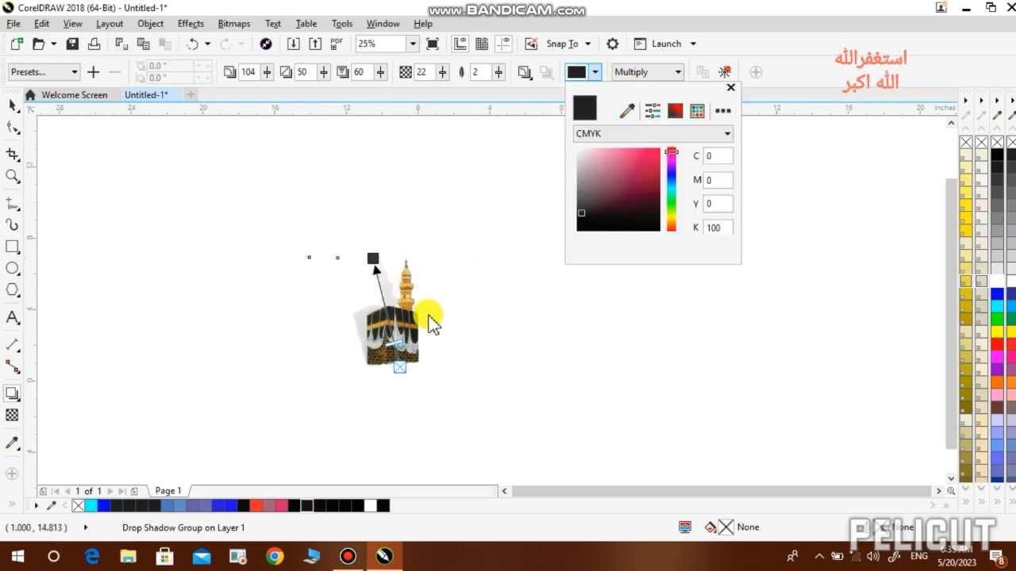
left_click(672, 221)
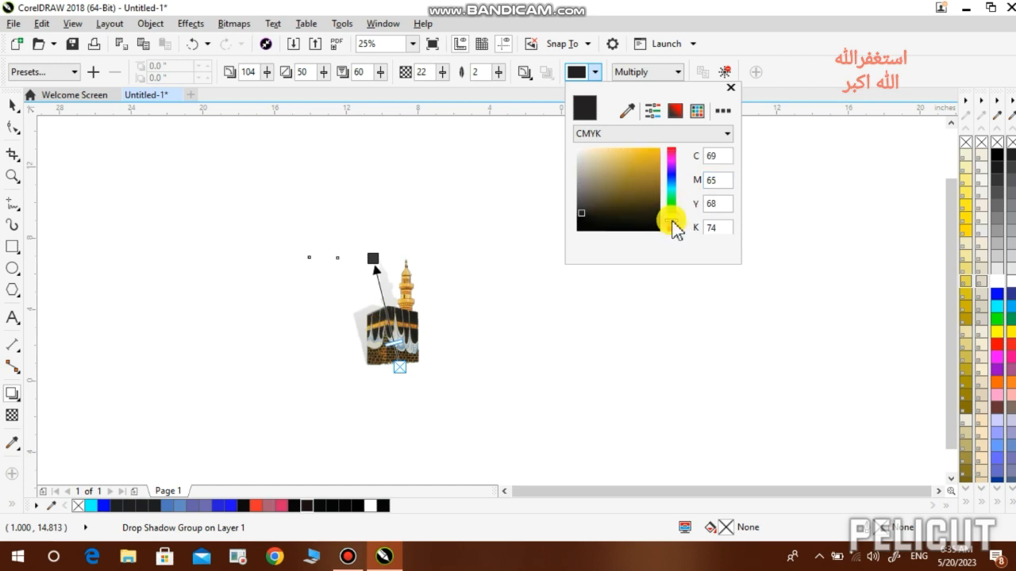
left_click(651, 156)
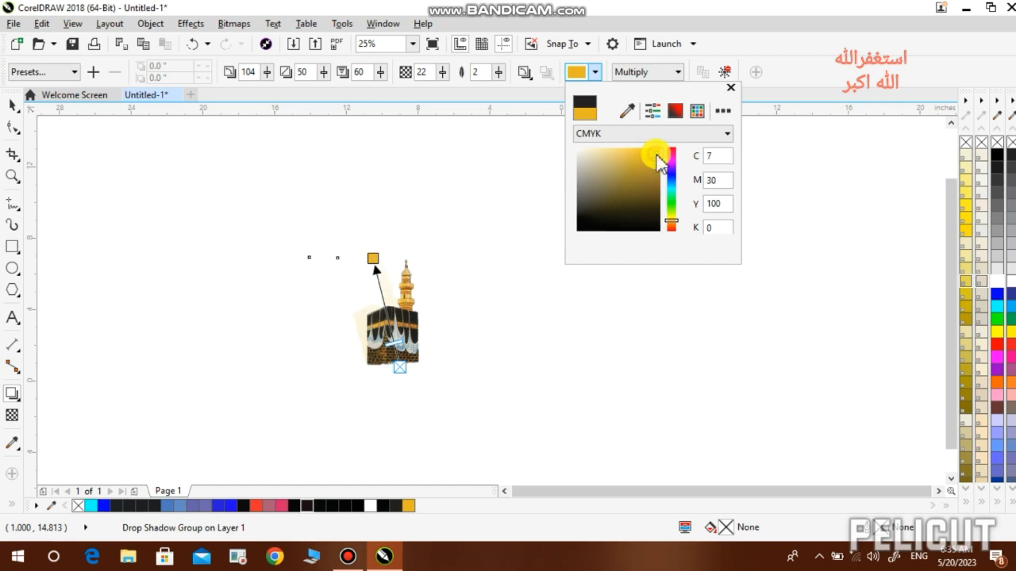
left_click(552, 94)
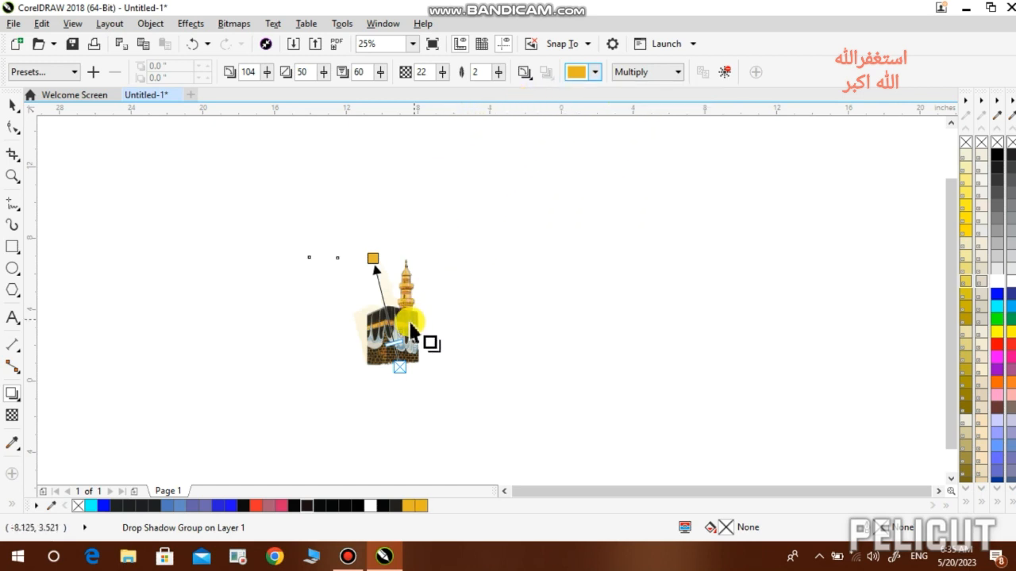
- Raise the shadow opacity to 100 and reshape it beside the minaret
left_click(443, 72)
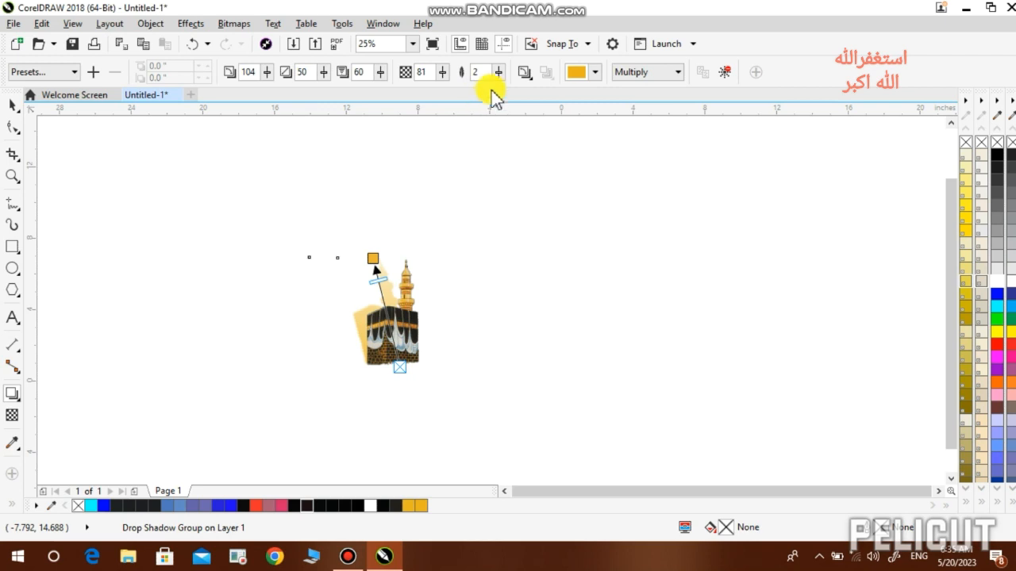
left_click_drag(441, 72, 437, 105)
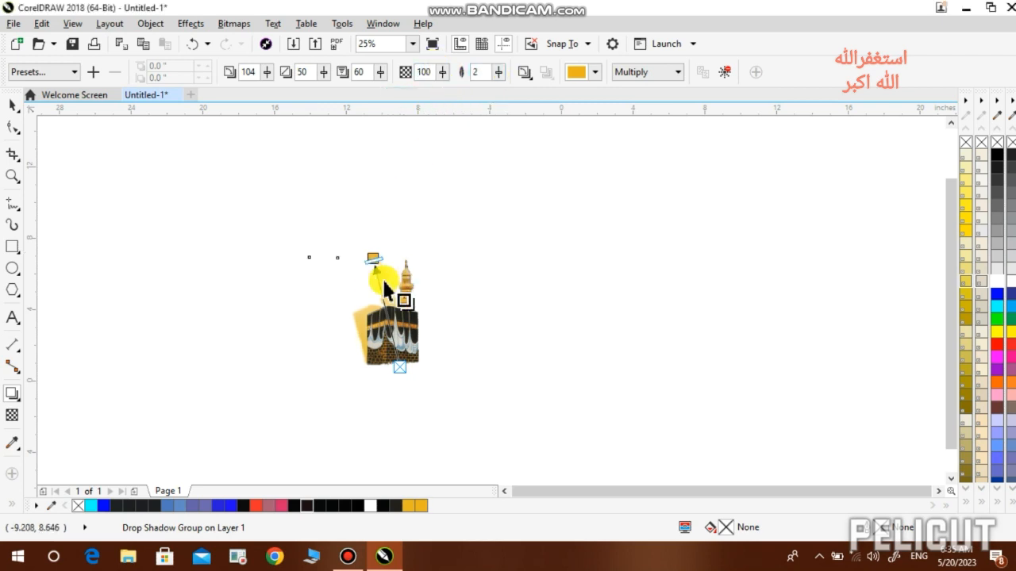
left_click_drag(374, 258, 420, 258)
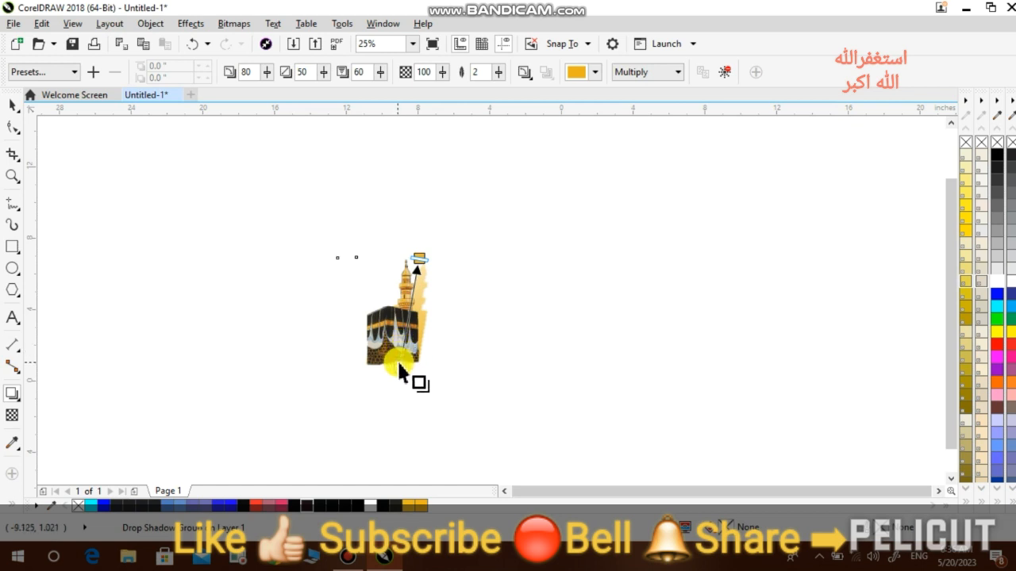
- Delete the Kaaba picture and start a new 200 pt text line on the page
left_click(12, 105)
key("Delete")
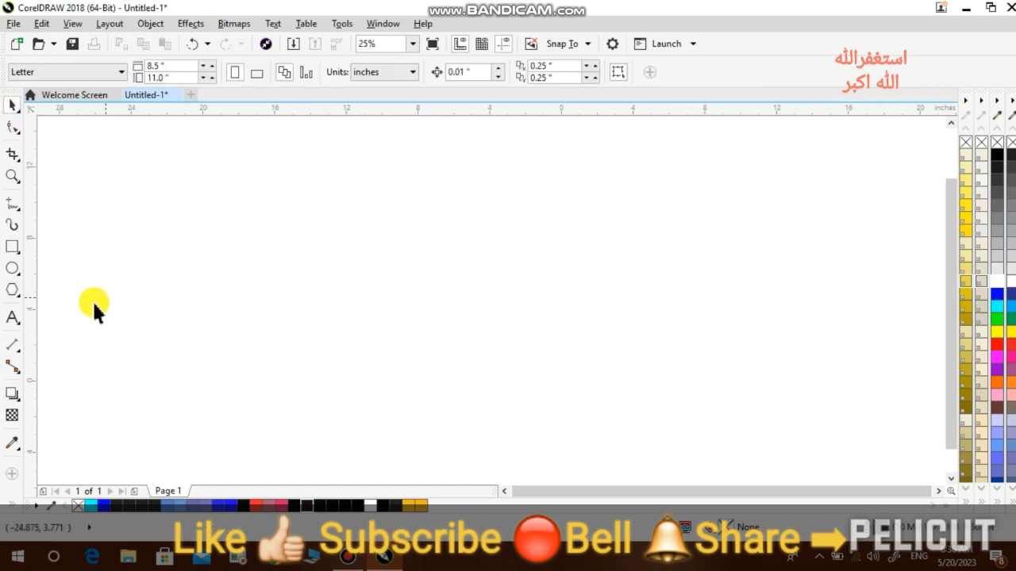
left_click(12, 317)
left_click(329, 287)
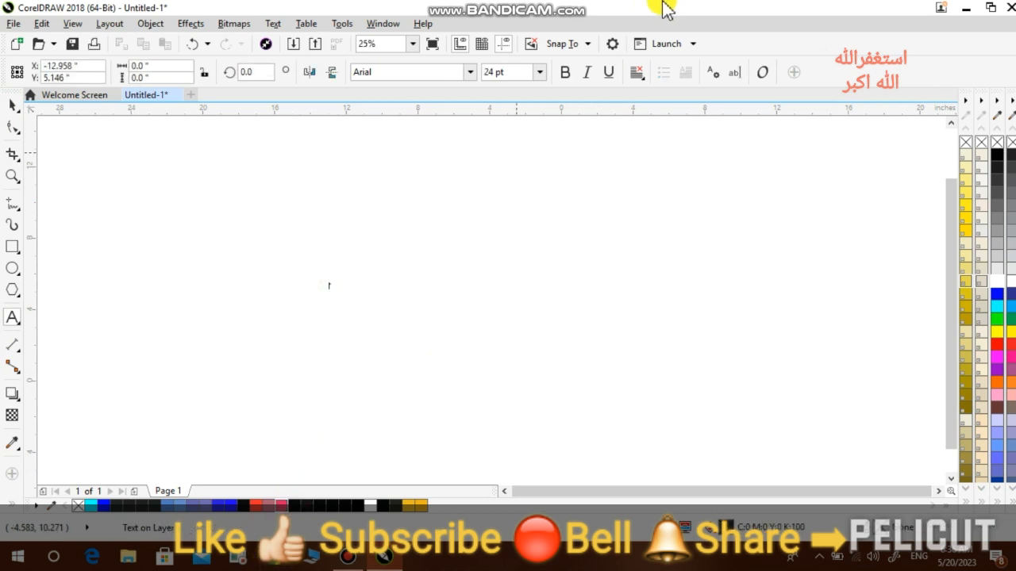
left_click(539, 72)
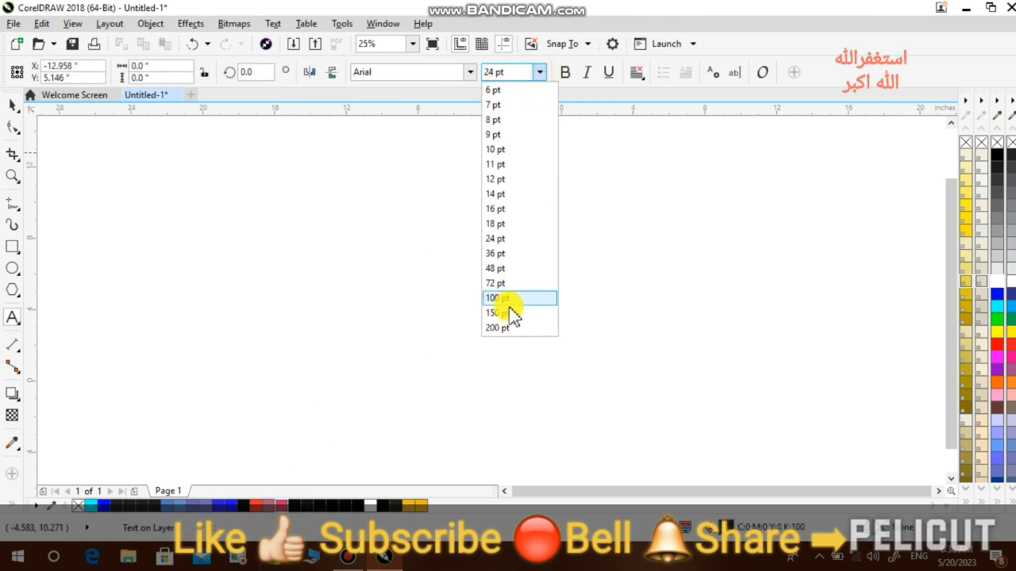
left_click(502, 327)
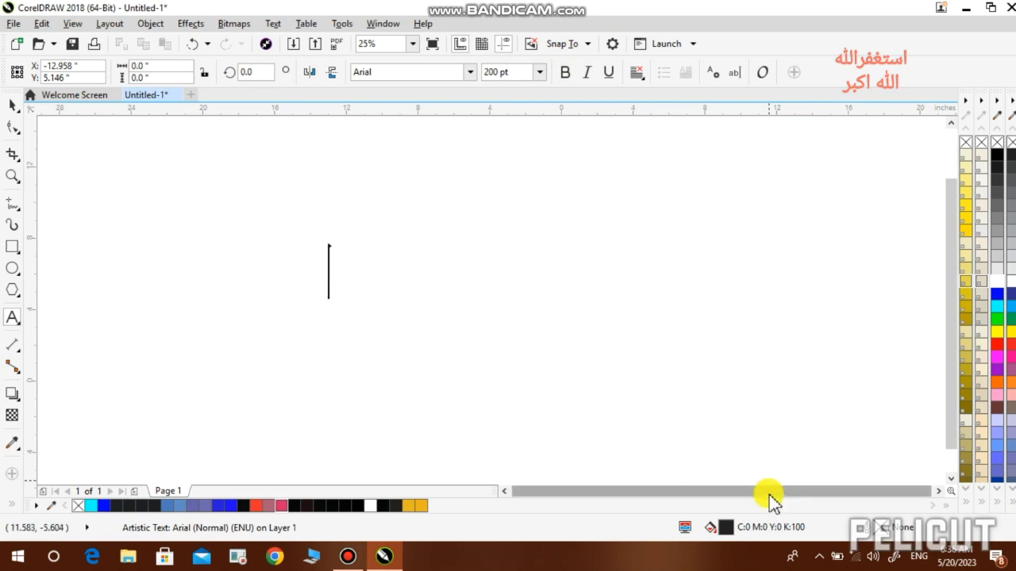
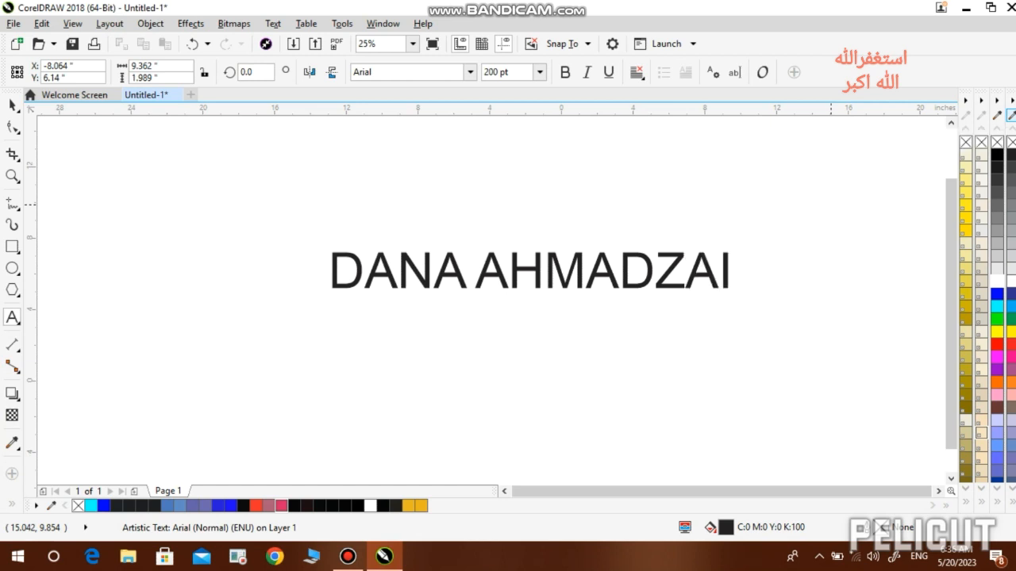
- Type the full name in capitals, fix the extra letter, and select all the text
key("ctrl+a")
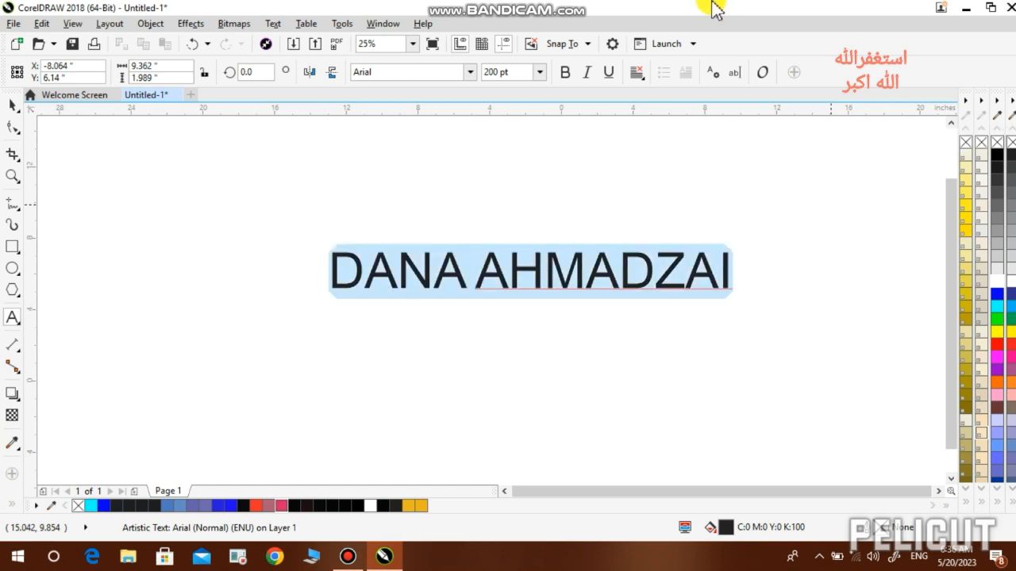
- Set the name text in Arial Black, enlarge it to about 273 pt and move it lower-left
left_click(470, 72)
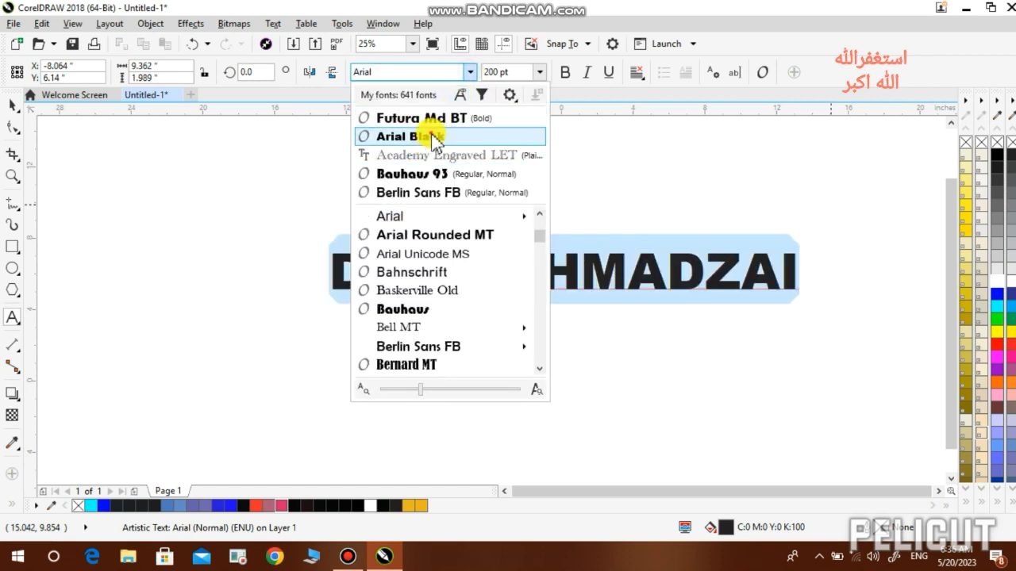
left_click(434, 138)
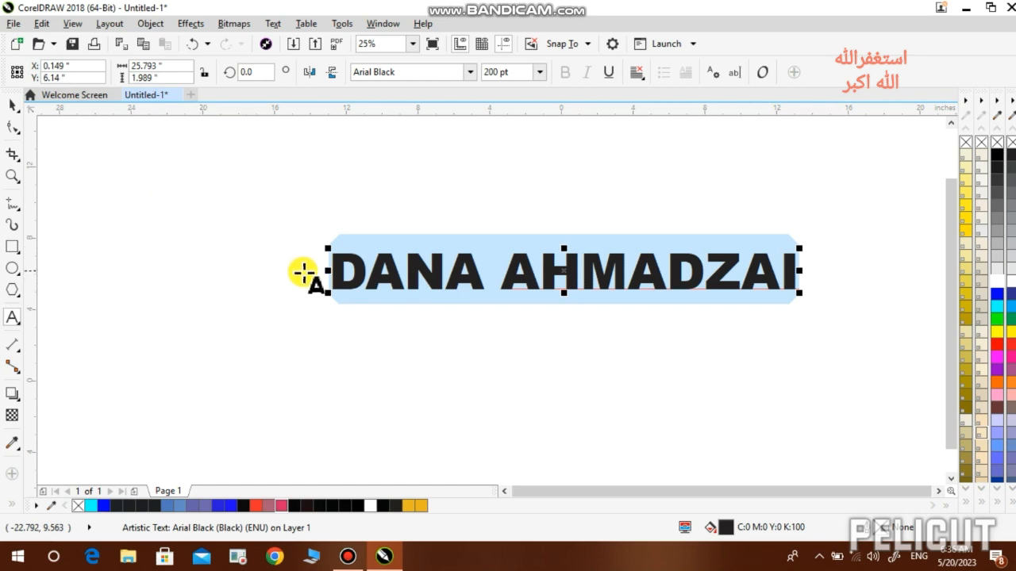
left_click_drag(321, 250, 168, 235)
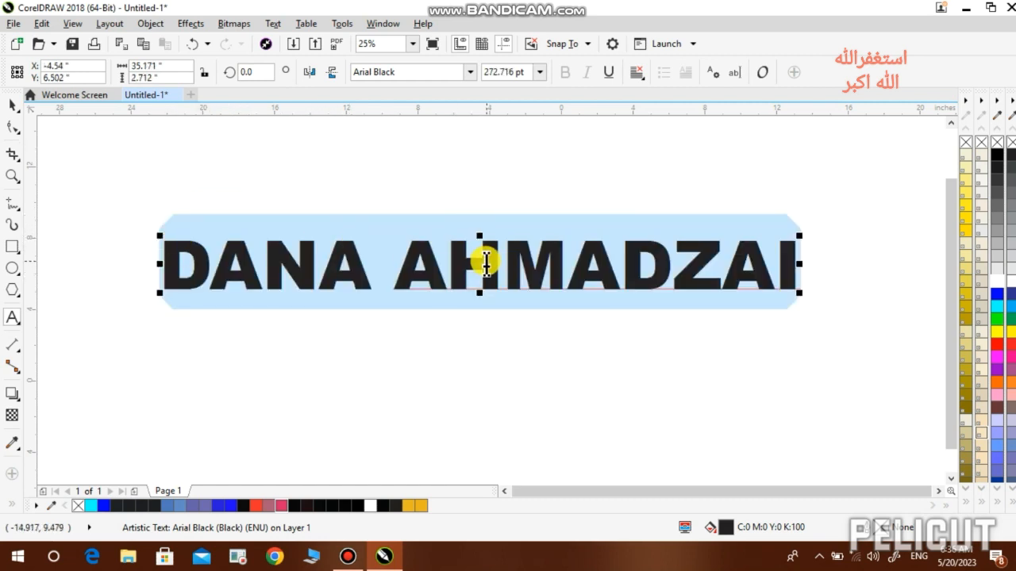
left_click_drag(476, 266, 470, 297)
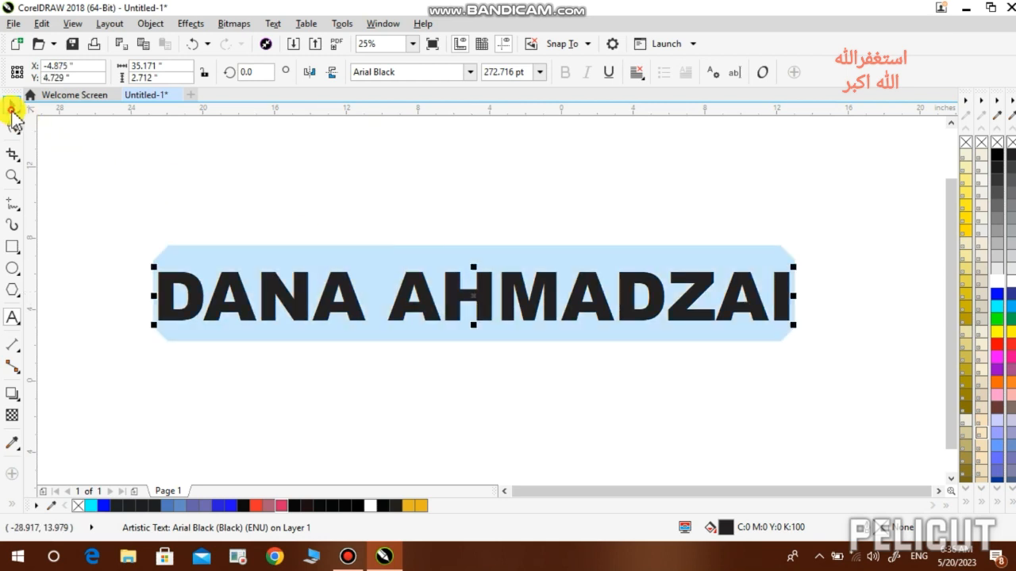
left_click(12, 108)
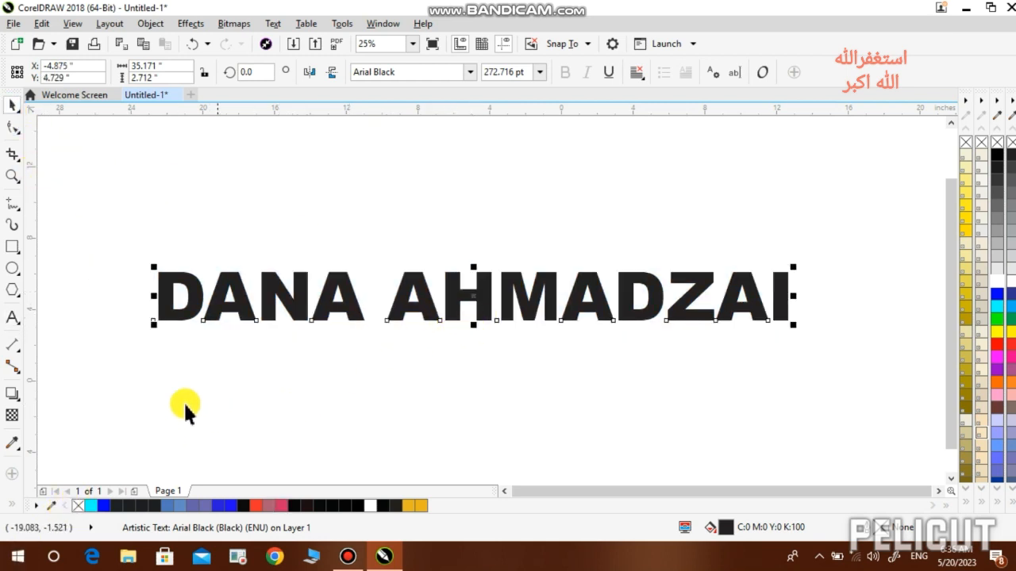
- Pull a drop shadow out from the name text, darken it and tilt it slightly
left_click(12, 396)
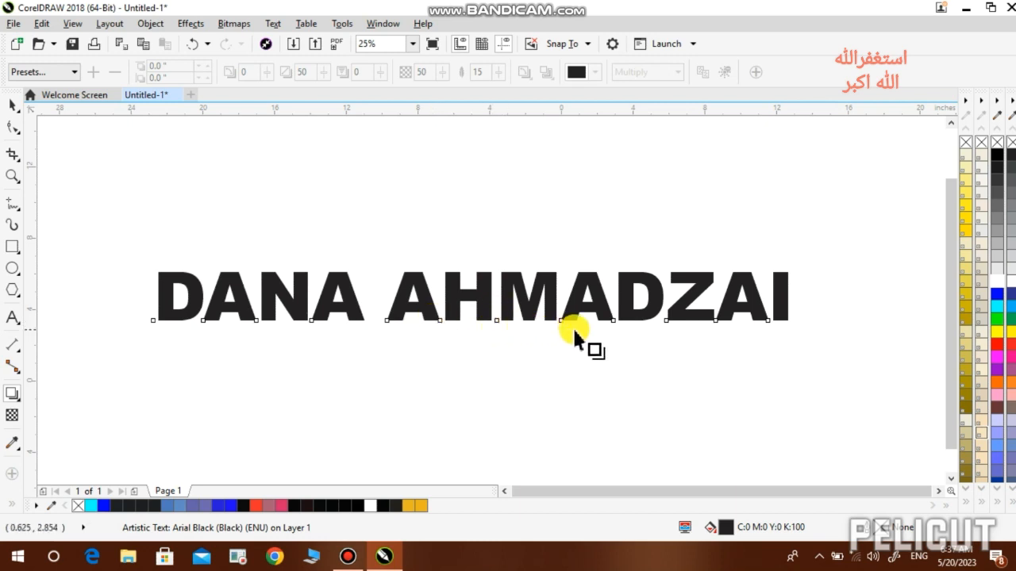
left_click_drag(561, 328, 469, 271)
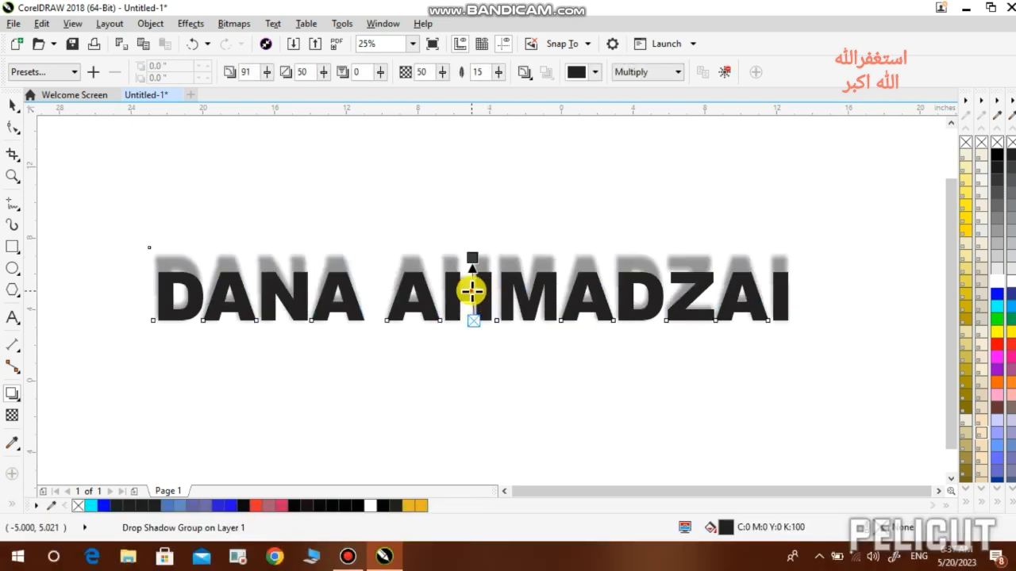
left_click_drag(471, 273, 470, 291)
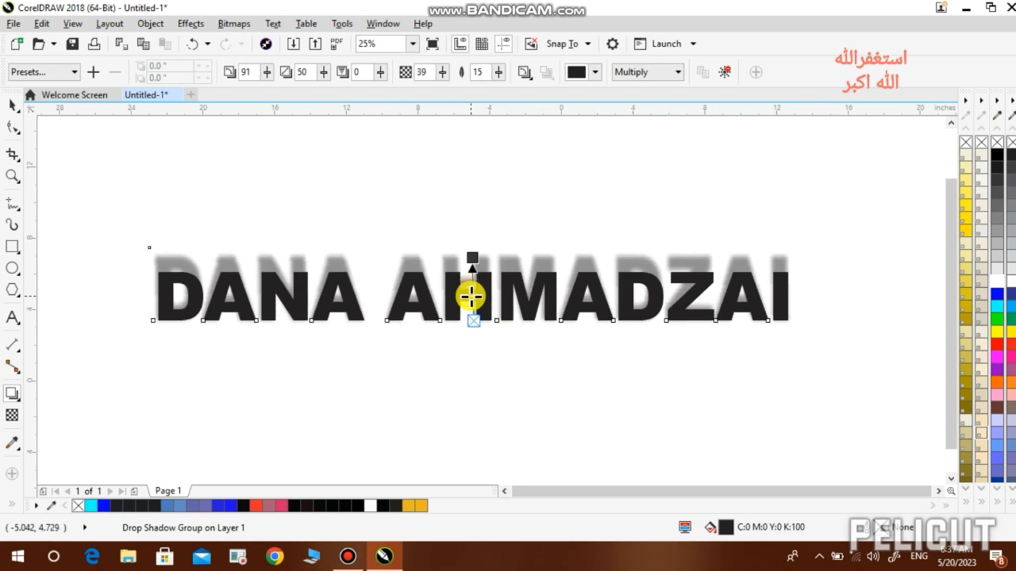
left_click_drag(473, 256, 474, 262)
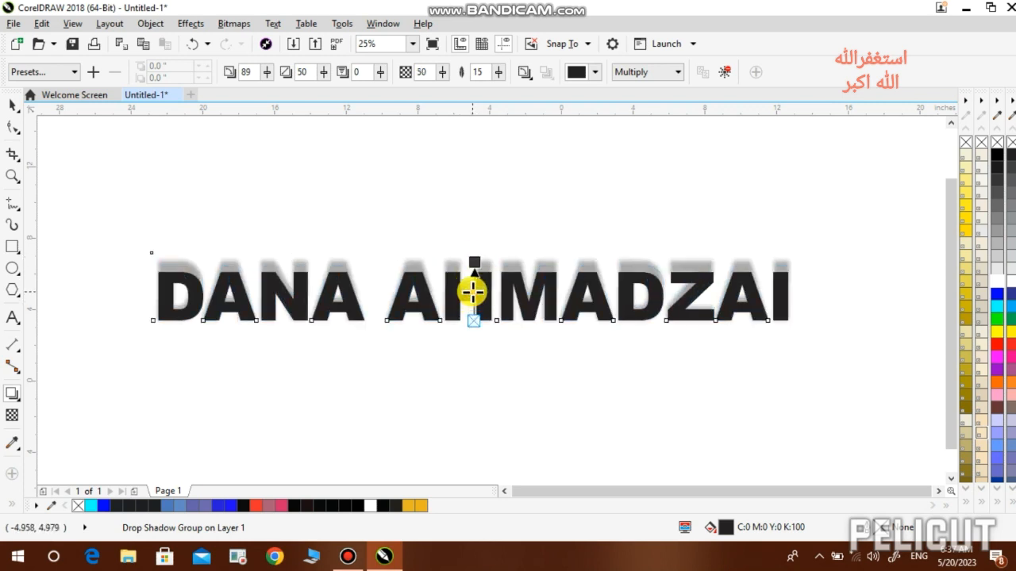
- Try Flat Bottom Right and Flat Bottom Left shadow presets, then apply Medium Glow
left_click(74, 72)
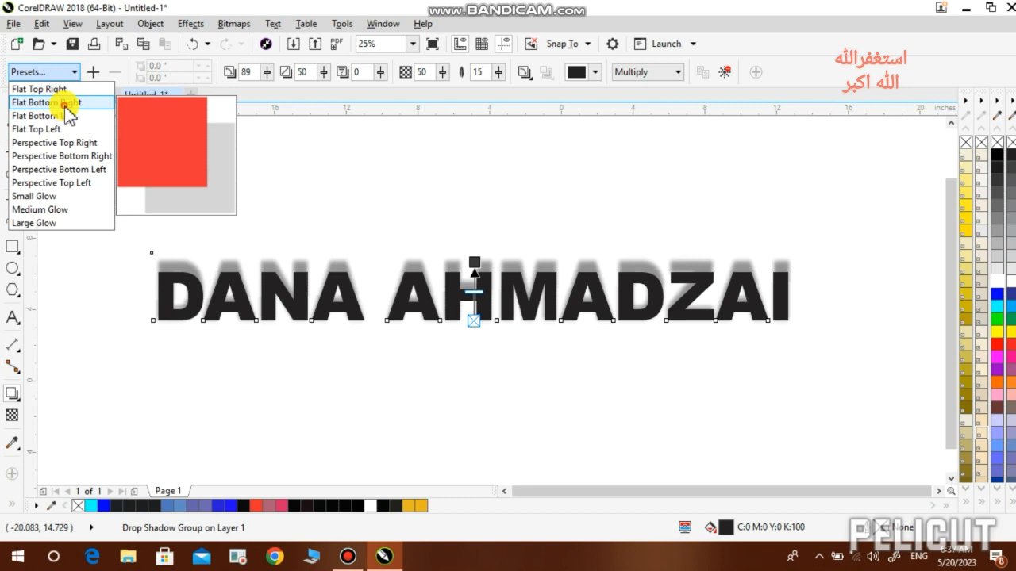
left_click(63, 103)
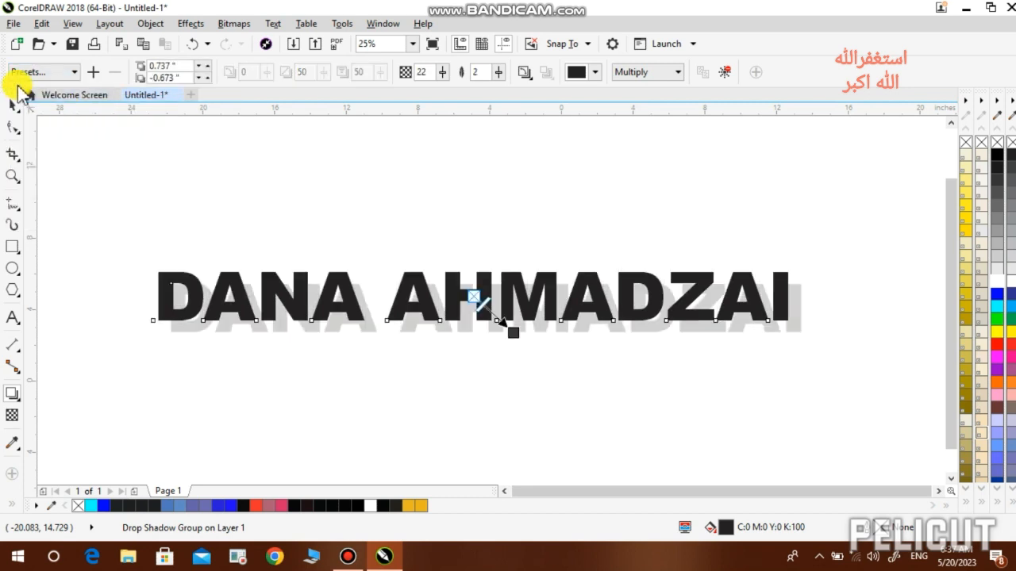
left_click(54, 71)
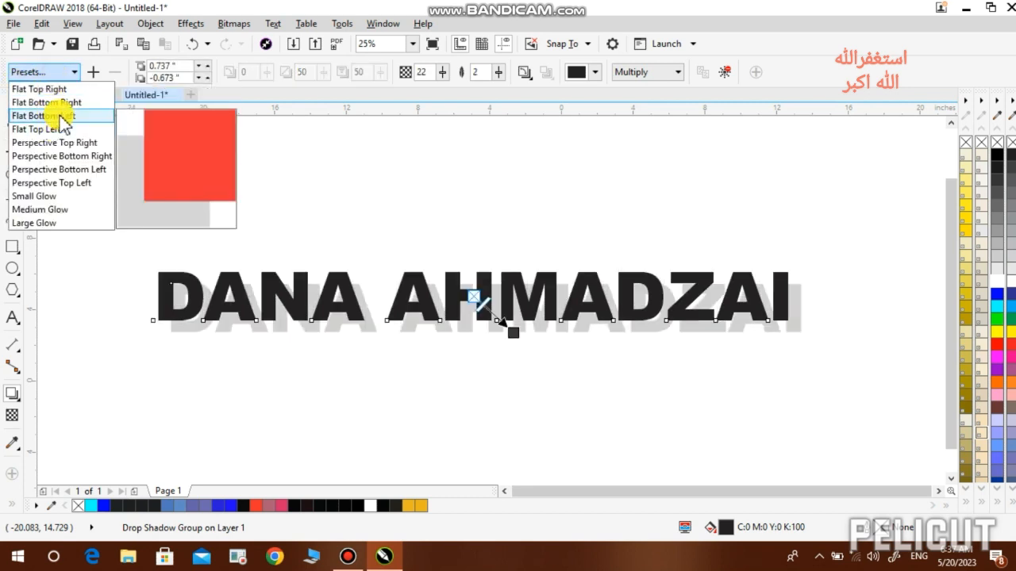
left_click(58, 115)
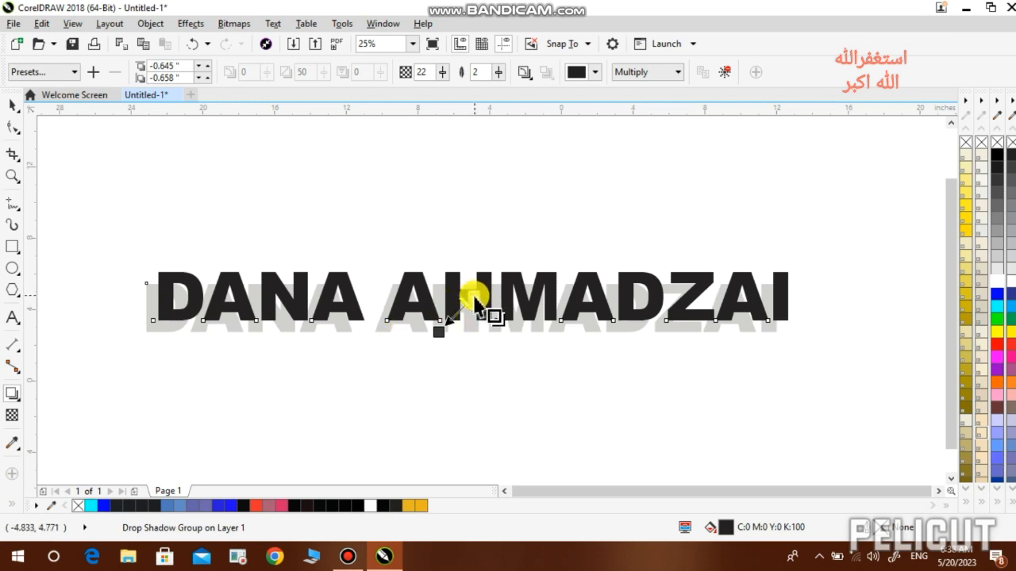
left_click(62, 72)
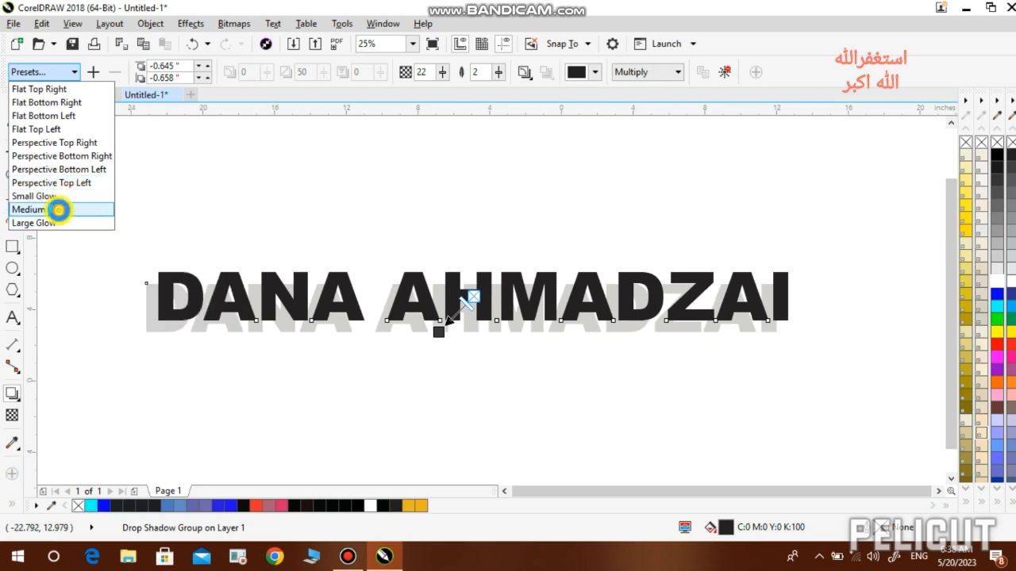
left_click(39, 210)
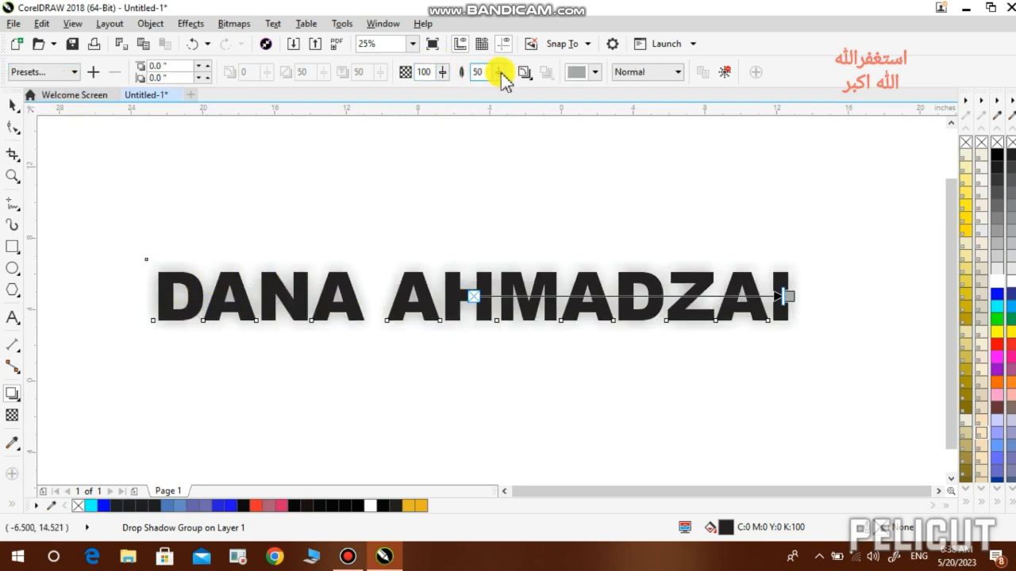
- Change the glow shadow colour to red after trying blue, green and orange
left_click(595, 72)
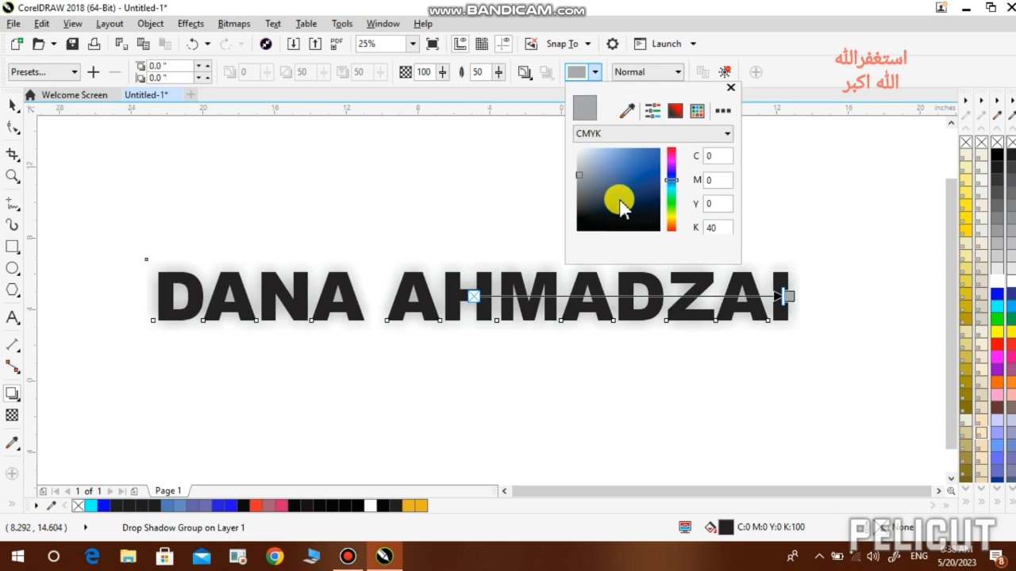
left_click(619, 186)
left_click_drag(644, 169, 656, 165)
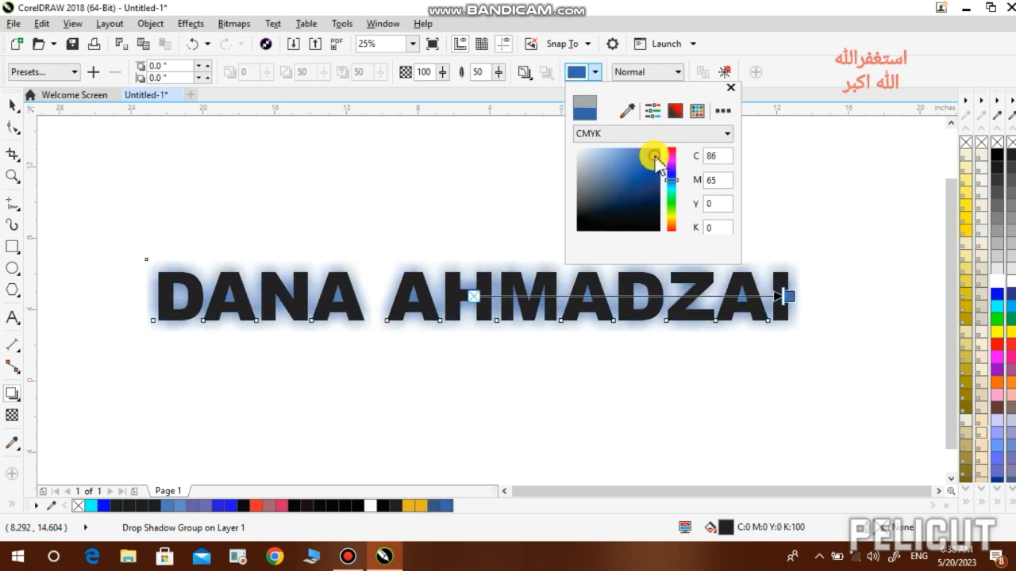
left_click(673, 202)
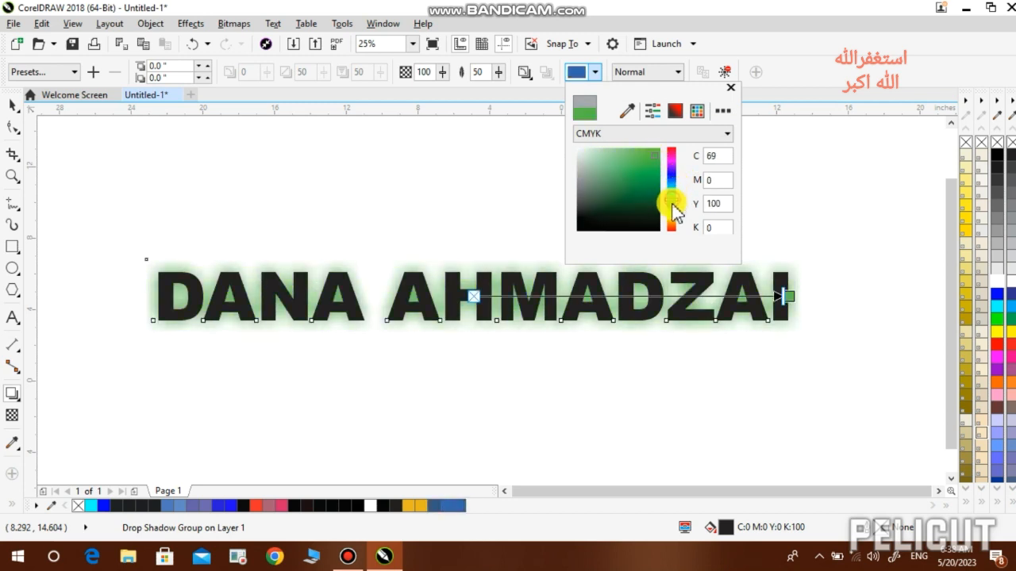
left_click(673, 208)
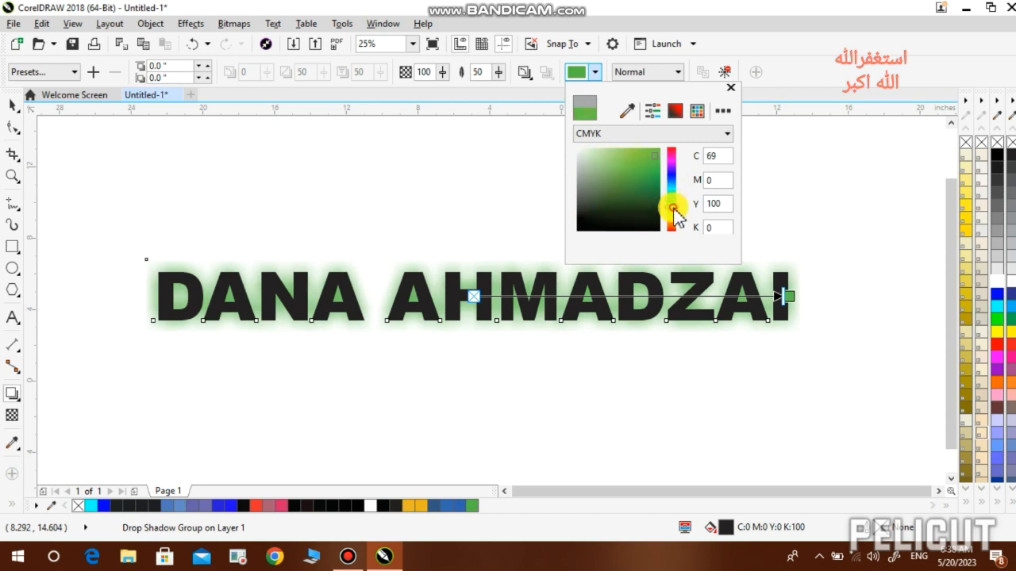
left_click(671, 222)
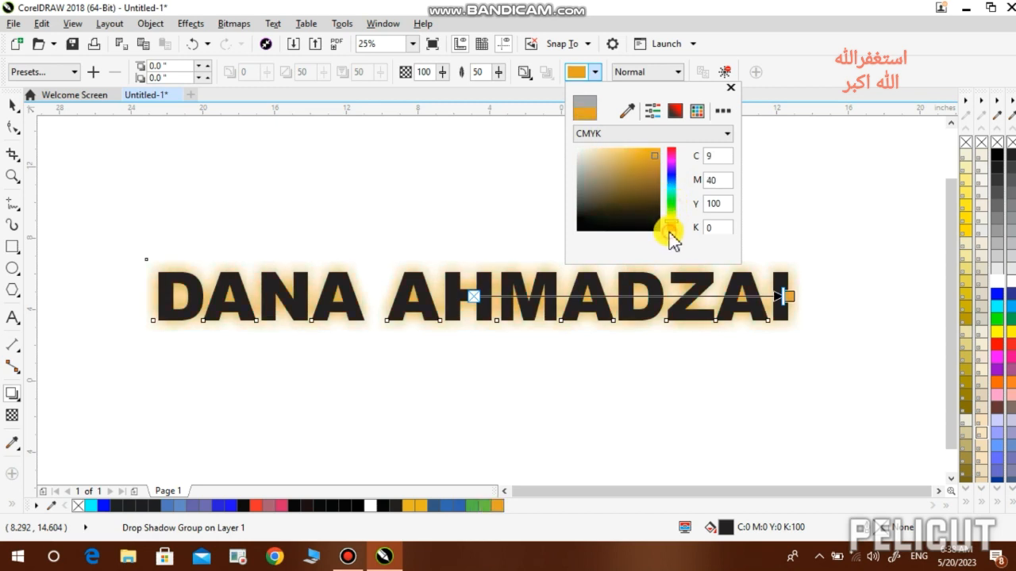
left_click(670, 229)
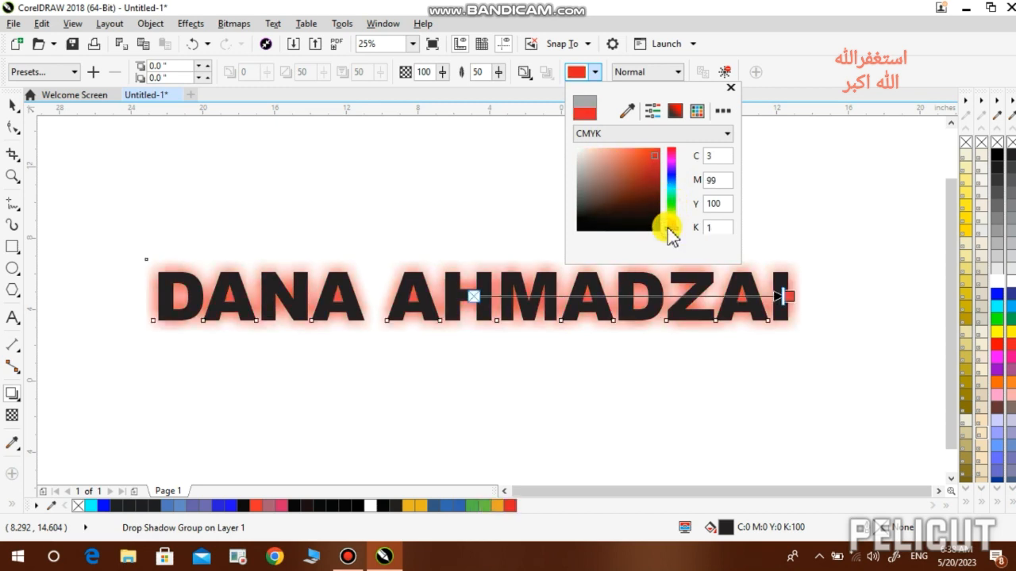
left_click(469, 93)
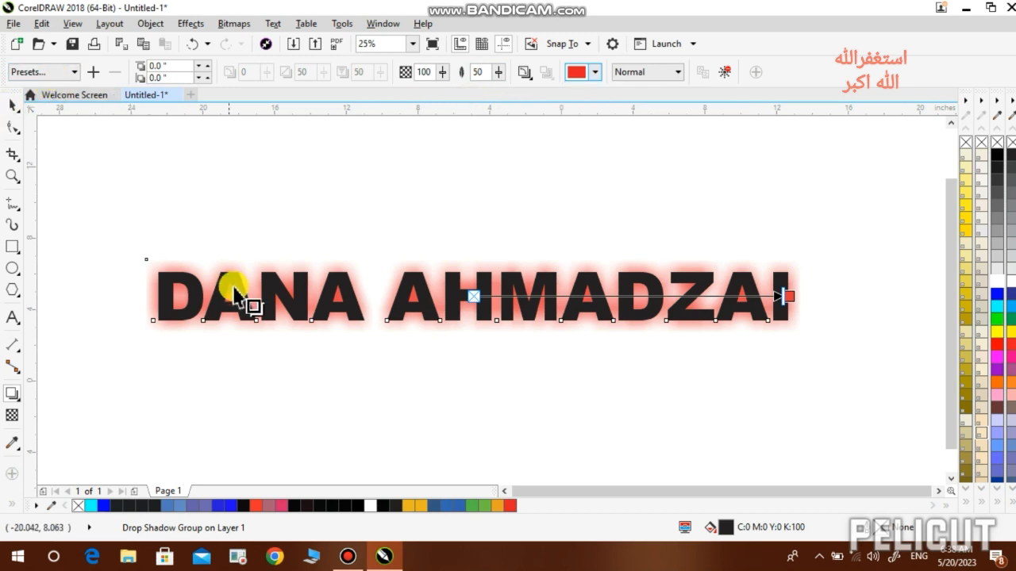
- Remove the text fill and fill the lettering white
left_click(13, 107)
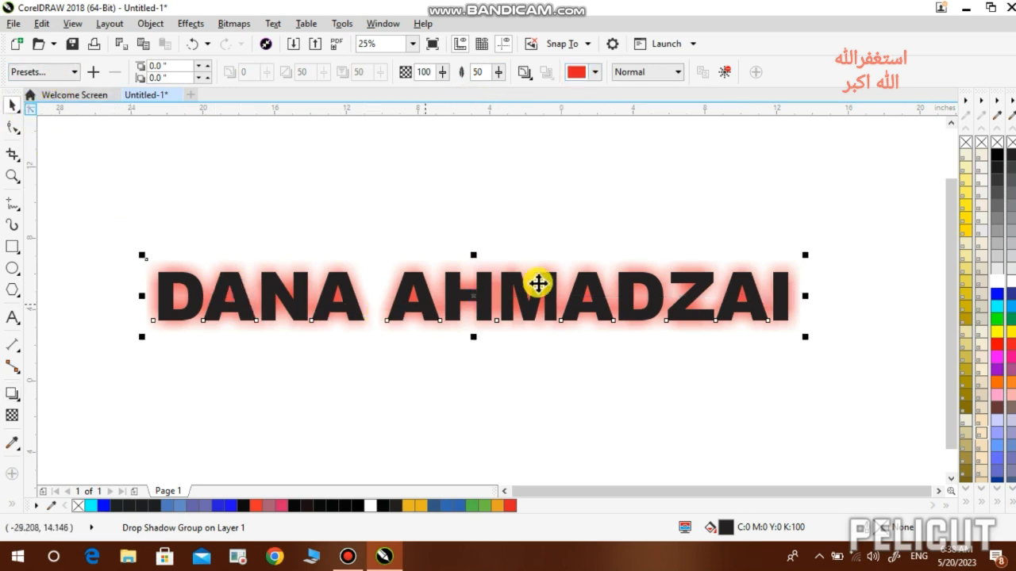
left_click(999, 144)
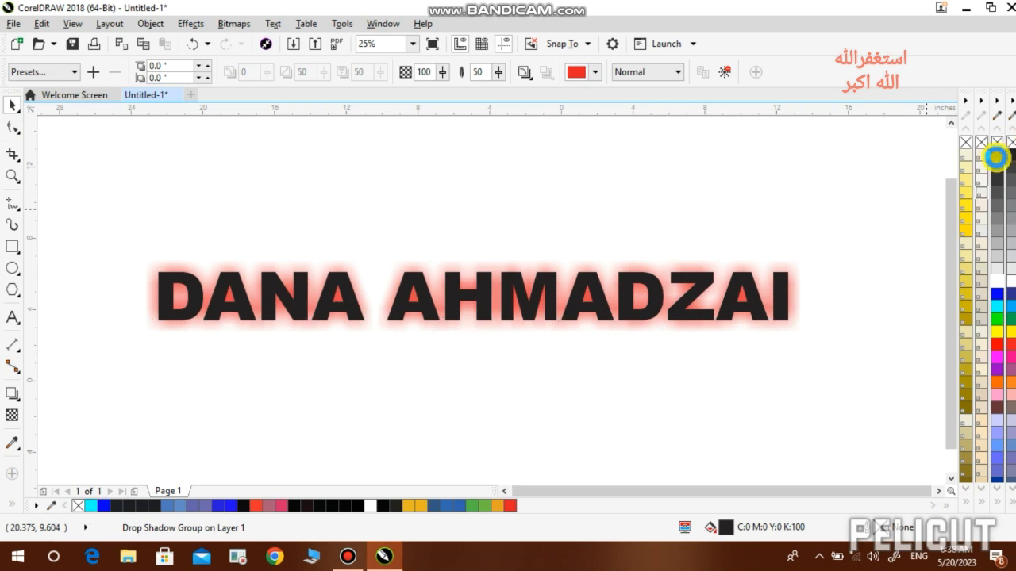
left_click(997, 282)
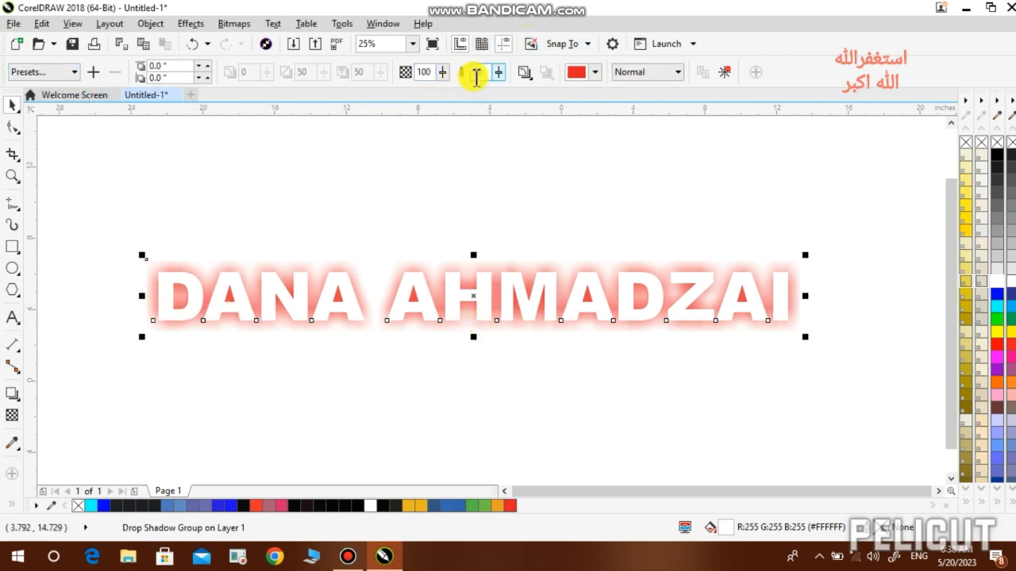
- Apply a Perspective Top Left shadow raised behind the letters and fill the text cyan
left_click(70, 73)
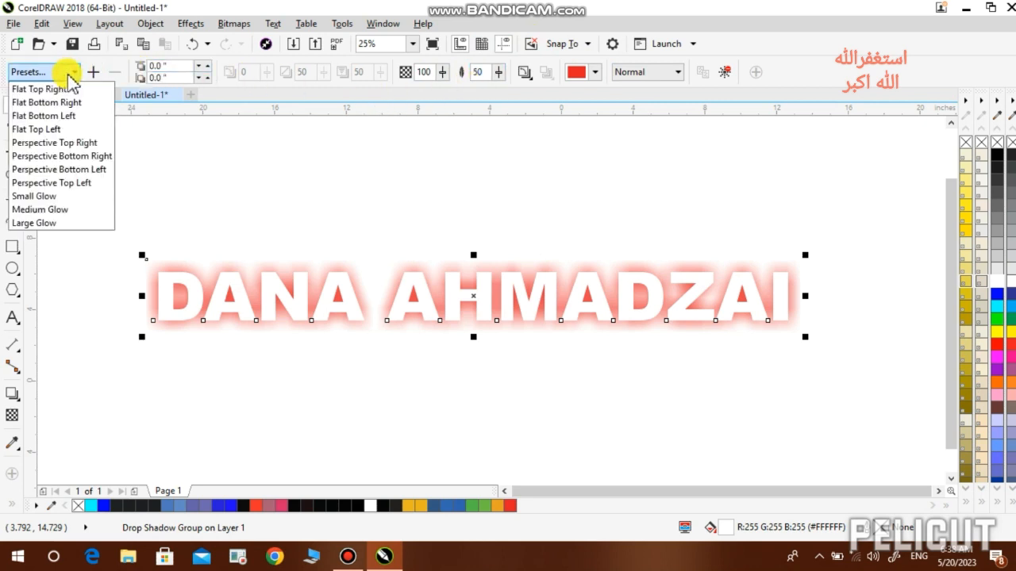
left_click(64, 183)
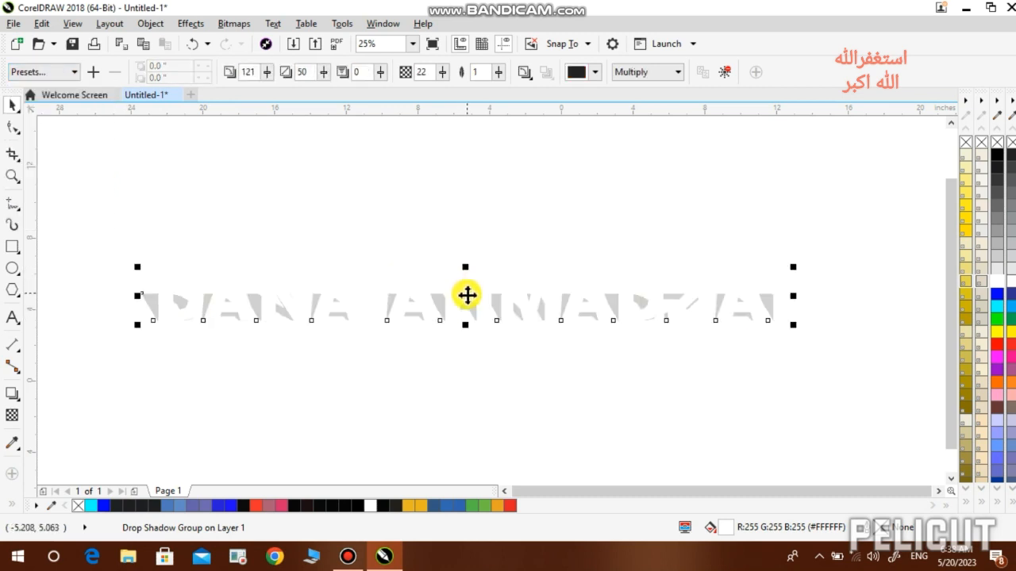
left_click(14, 395)
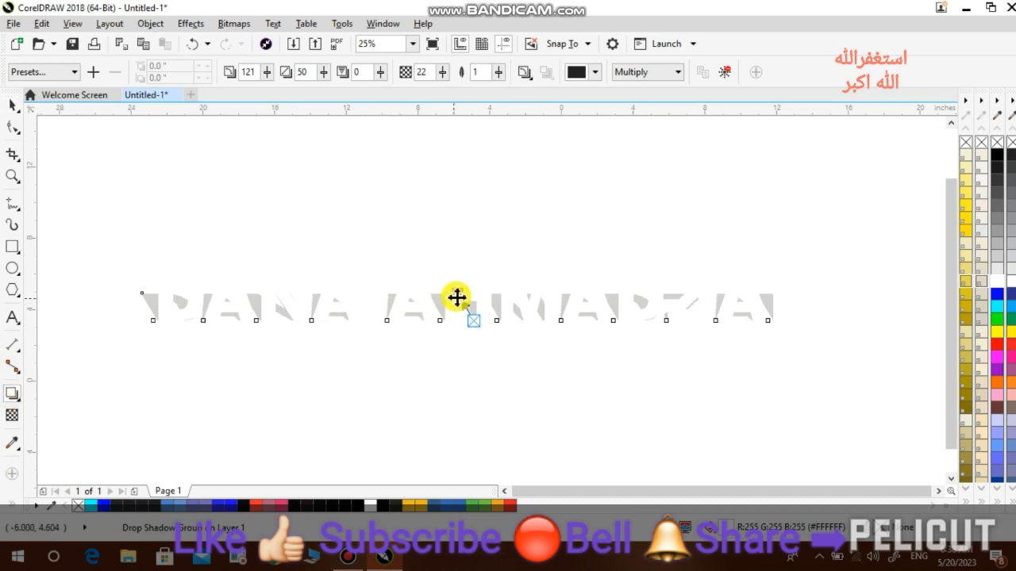
left_click_drag(457, 295, 477, 271)
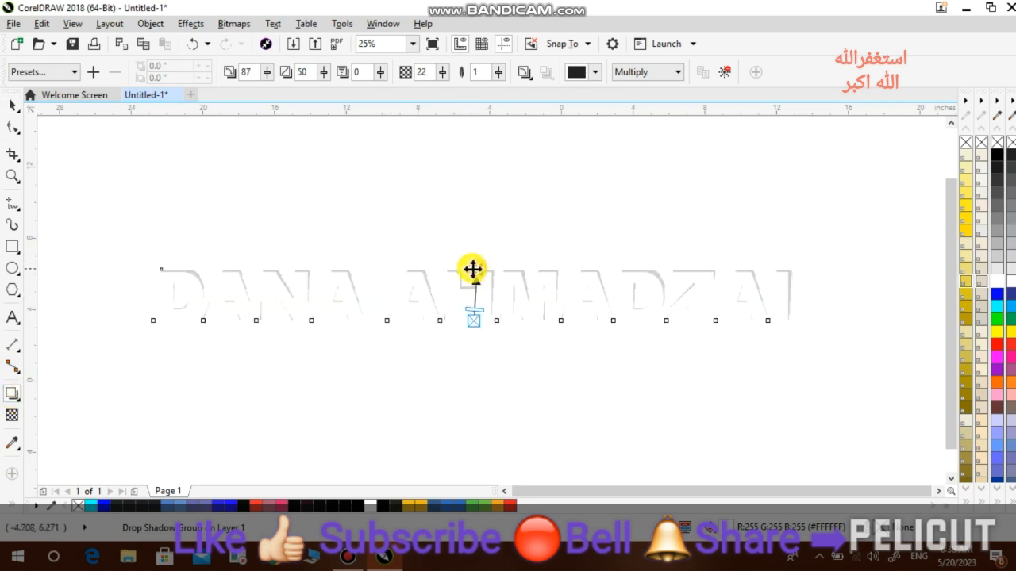
left_click_drag(472, 269, 479, 312)
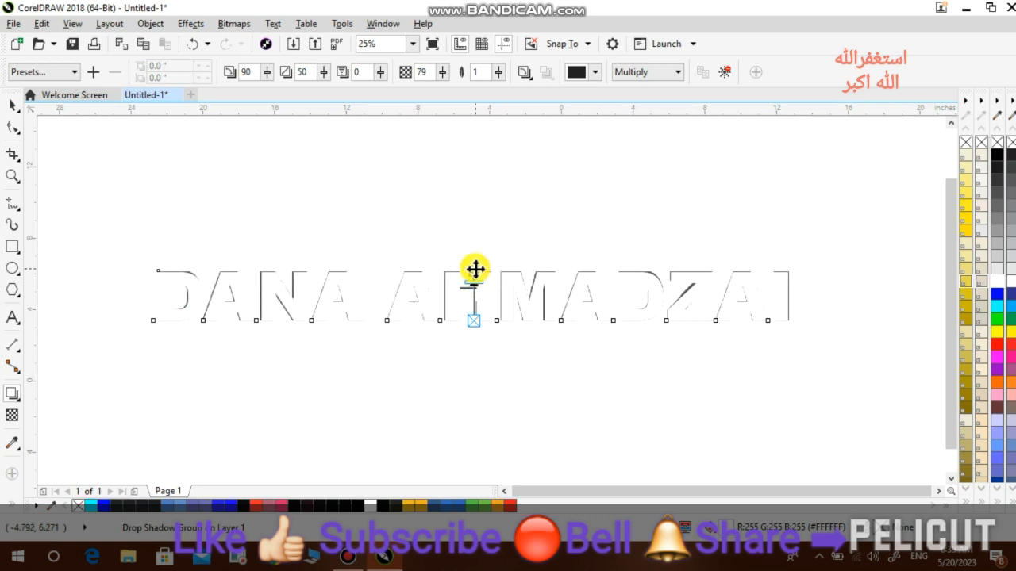
mouse_move(475, 269)
left_mouse_down()
mouse_move(485, 268)
mouse_move(475, 265)
left_mouse_up()
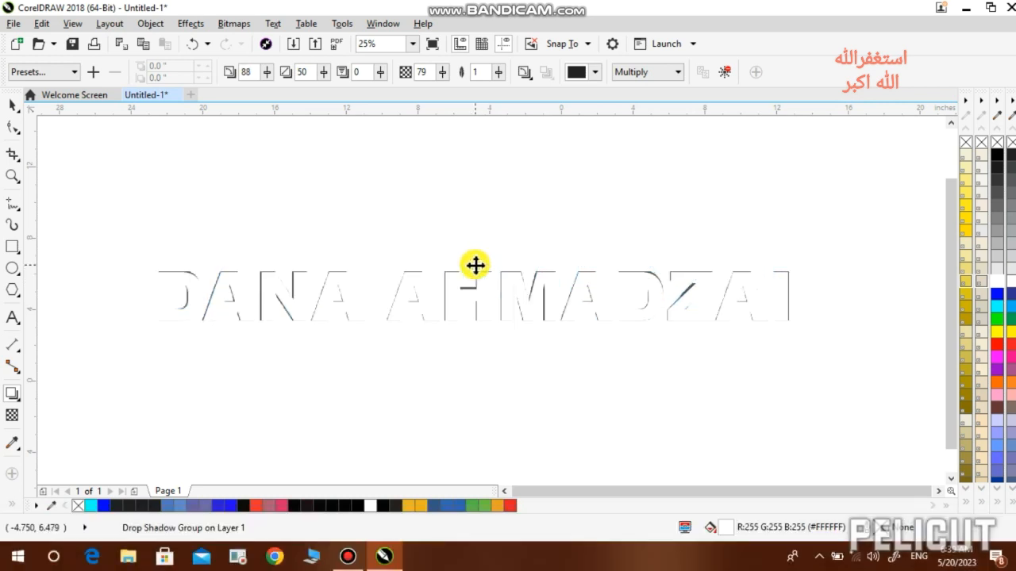
left_click(998, 308)
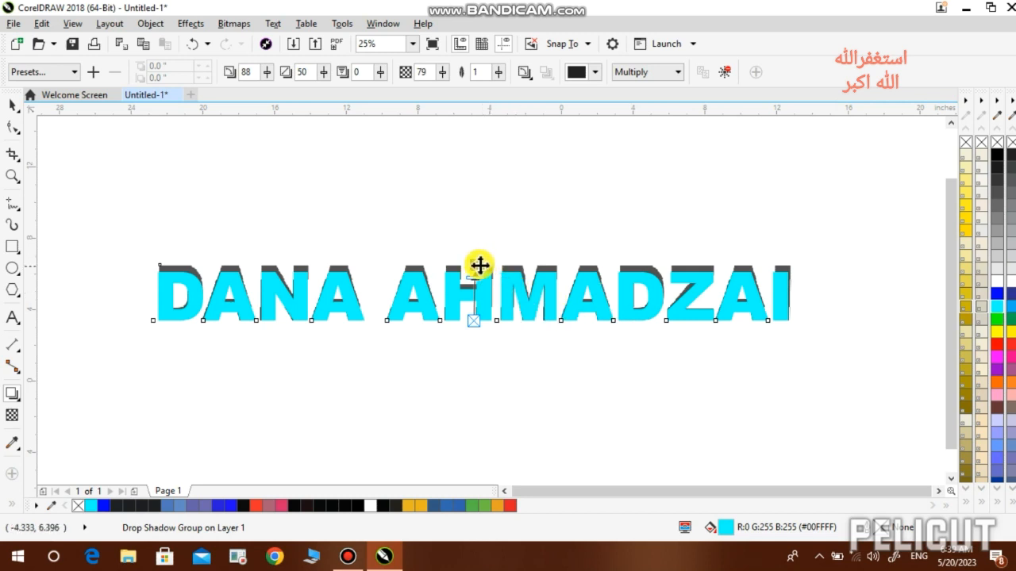
mouse_move(476, 265)
left_mouse_down()
mouse_move(479, 254)
mouse_move(469, 265)
mouse_move(484, 263)
left_mouse_up()
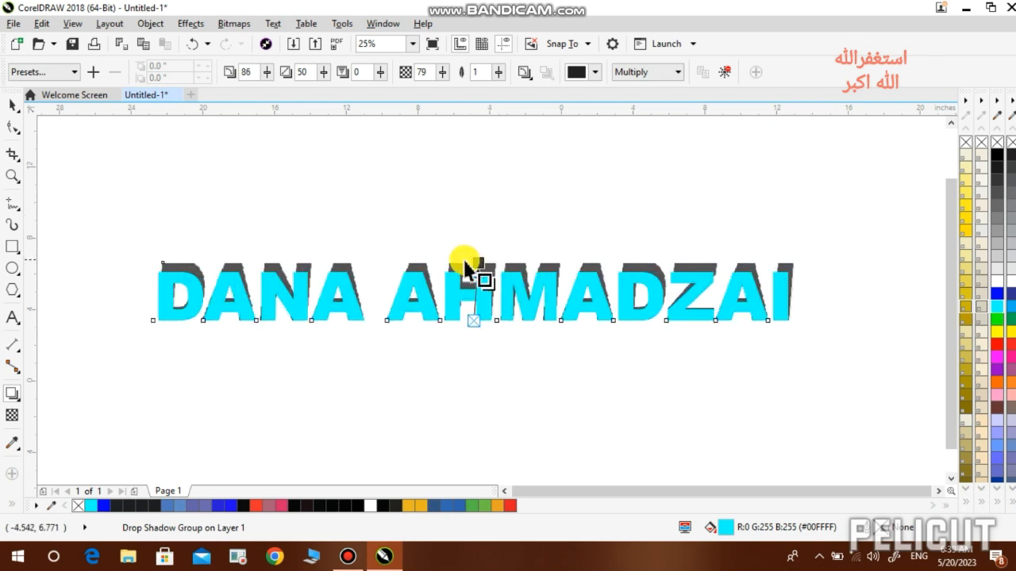
- Try Outside and Middle feather directions, then apply a glow shadow preset to the text
left_click(530, 76)
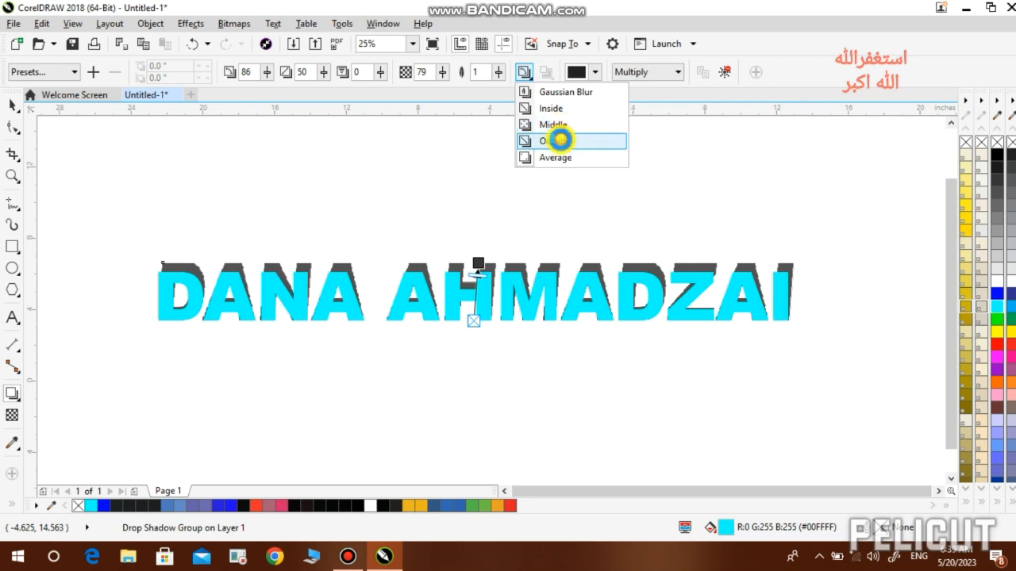
left_click(560, 140)
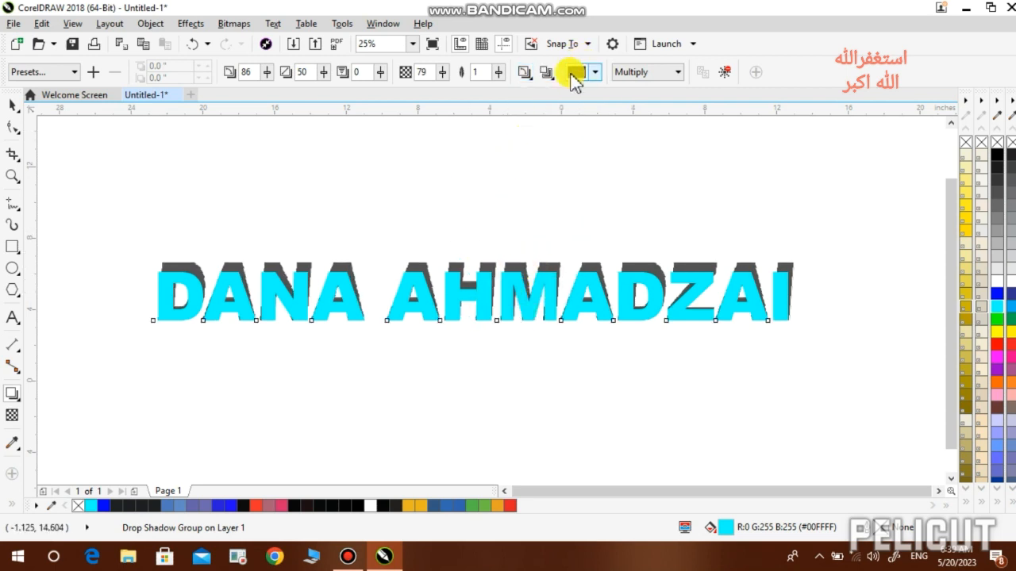
left_click(526, 74)
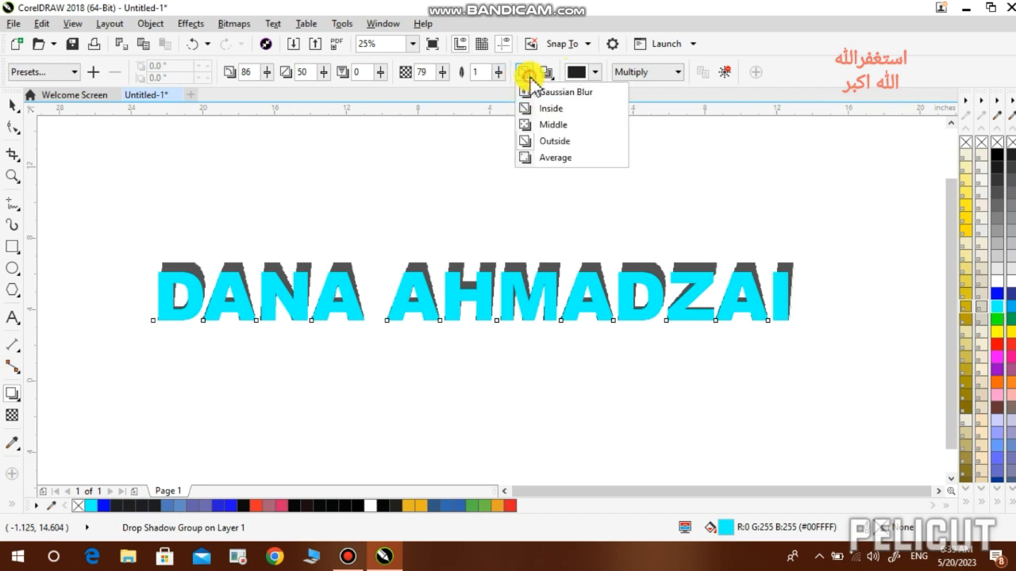
left_click(546, 125)
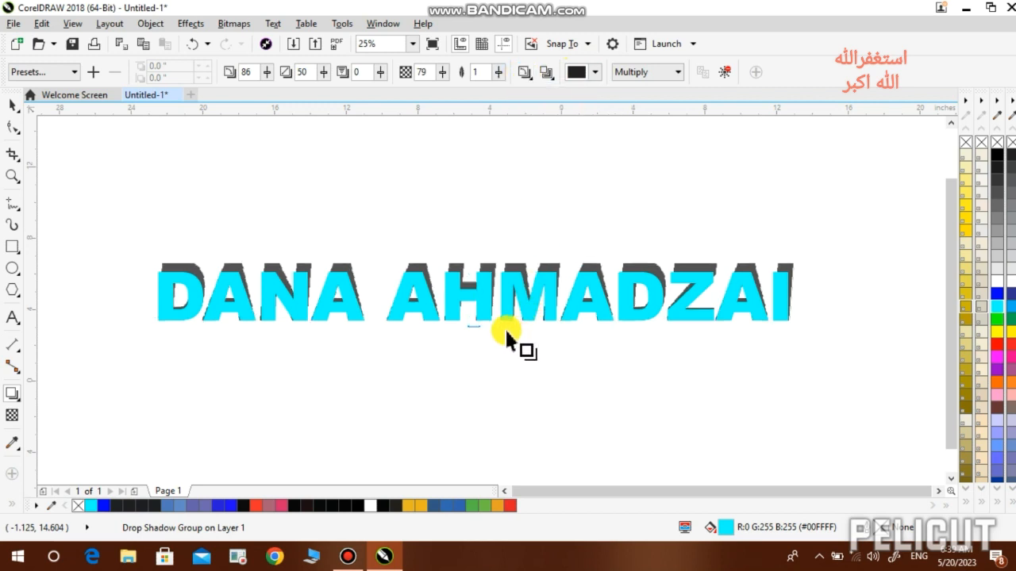
left_click(56, 73)
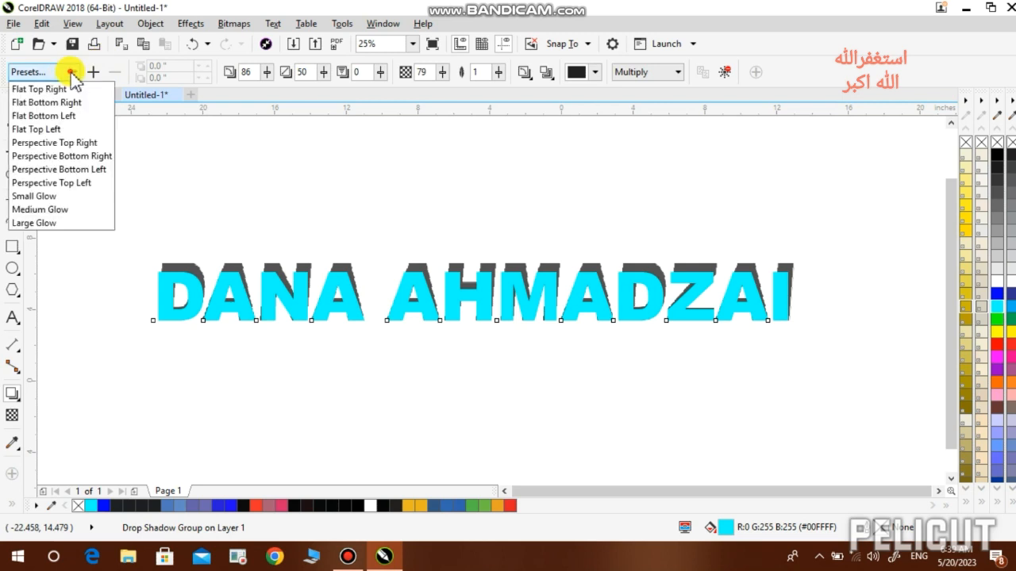
left_click(59, 211)
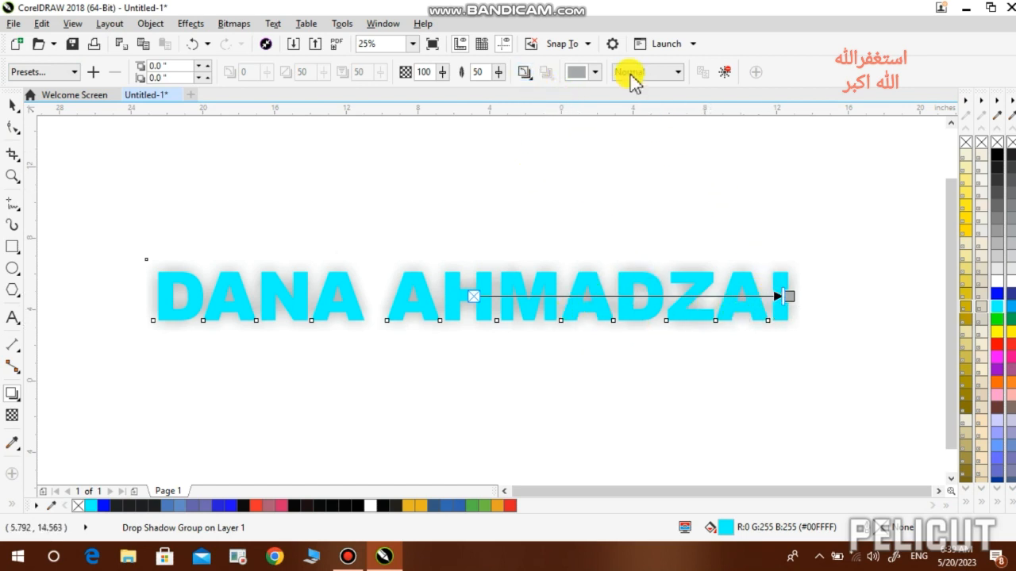
- Set the glow colour to black and its feather direction to Outside
left_click(594, 74)
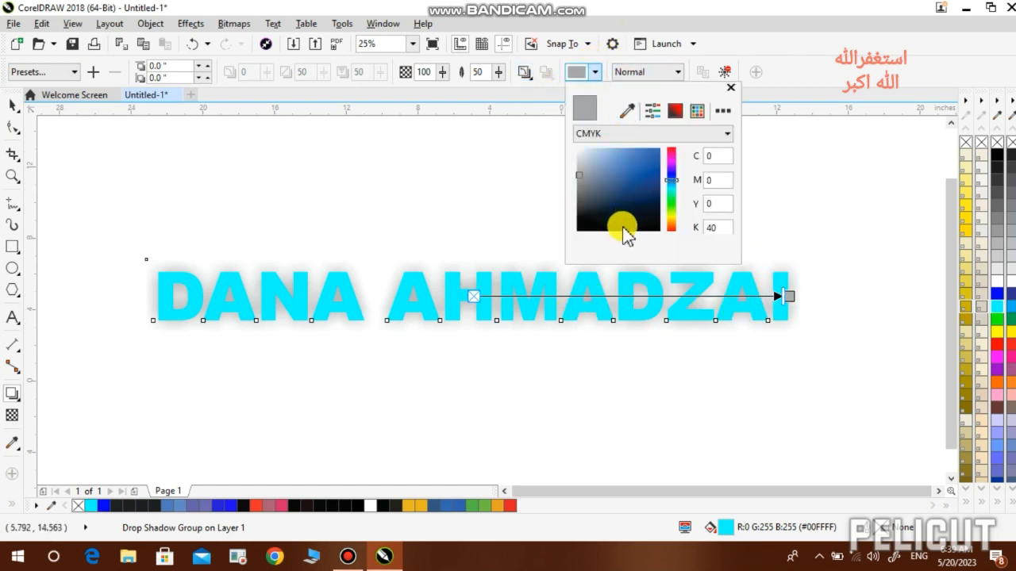
left_click(622, 227)
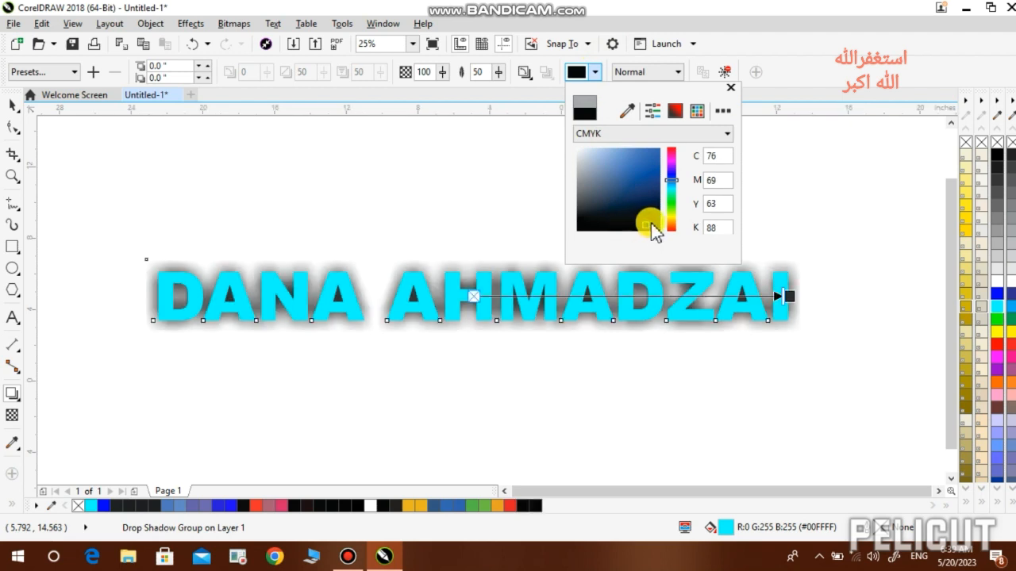
left_click(653, 222)
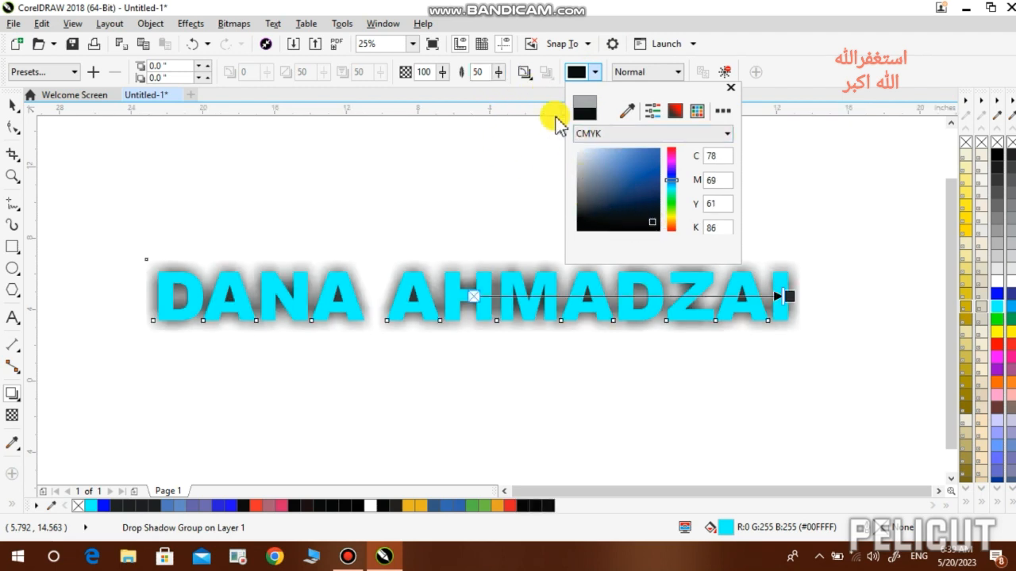
left_click(520, 98)
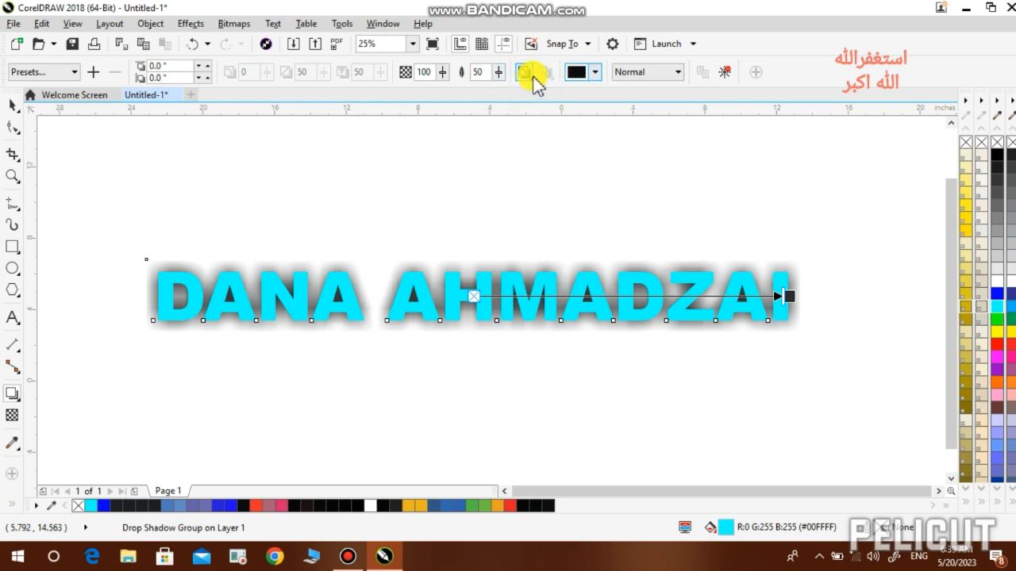
left_click(527, 74)
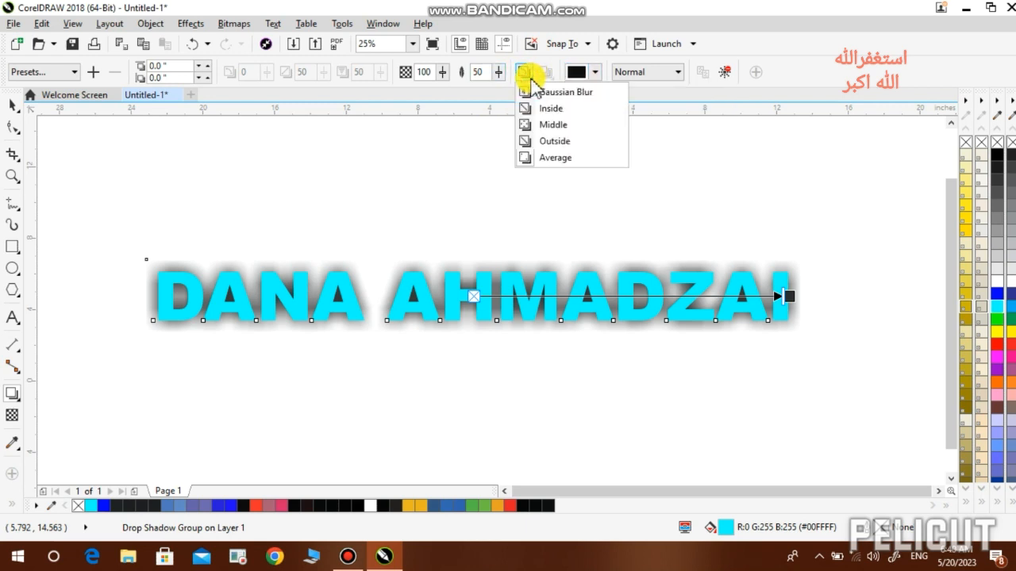
left_click(530, 141)
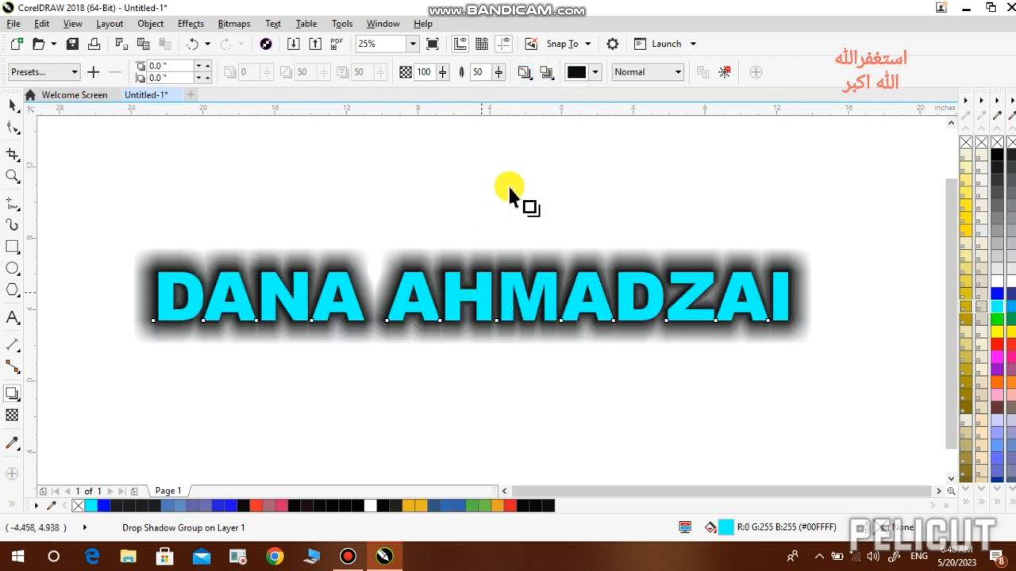
left_click(527, 74)
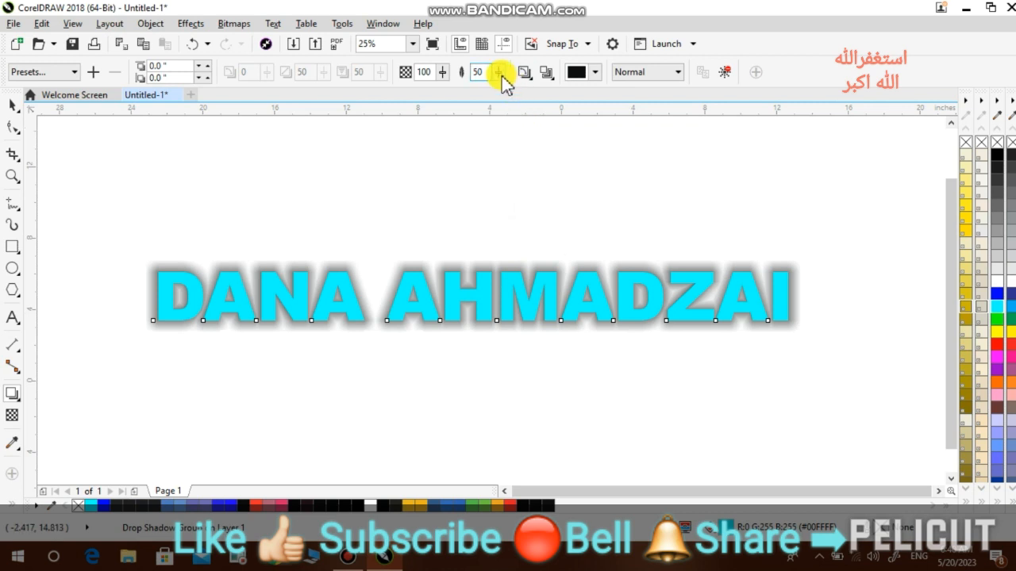
left_click(346, 562)
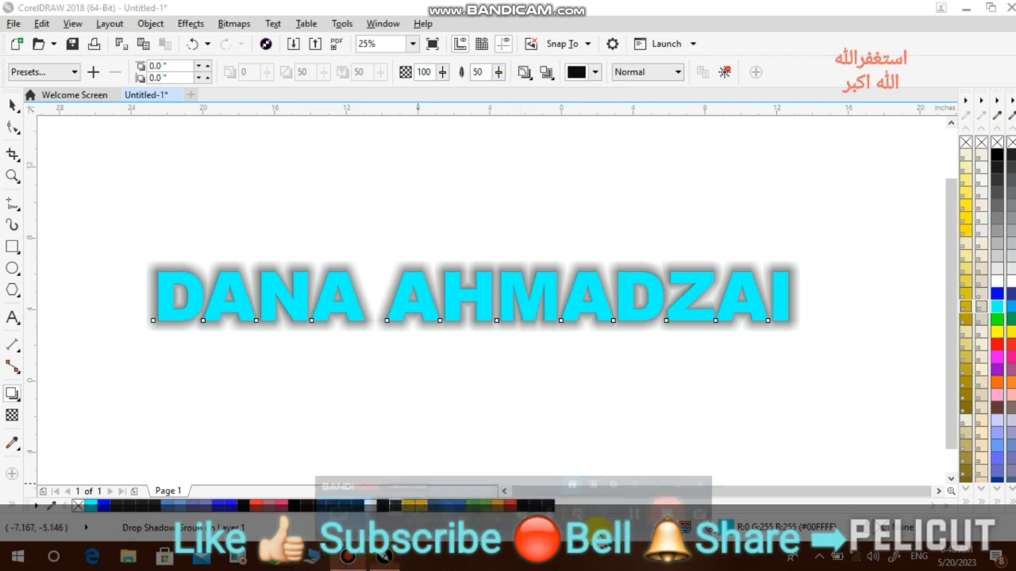
- Apply the Flat Top Right shadow preset to the cyan heading and drag it slightly left and down
left_click(727, 479)
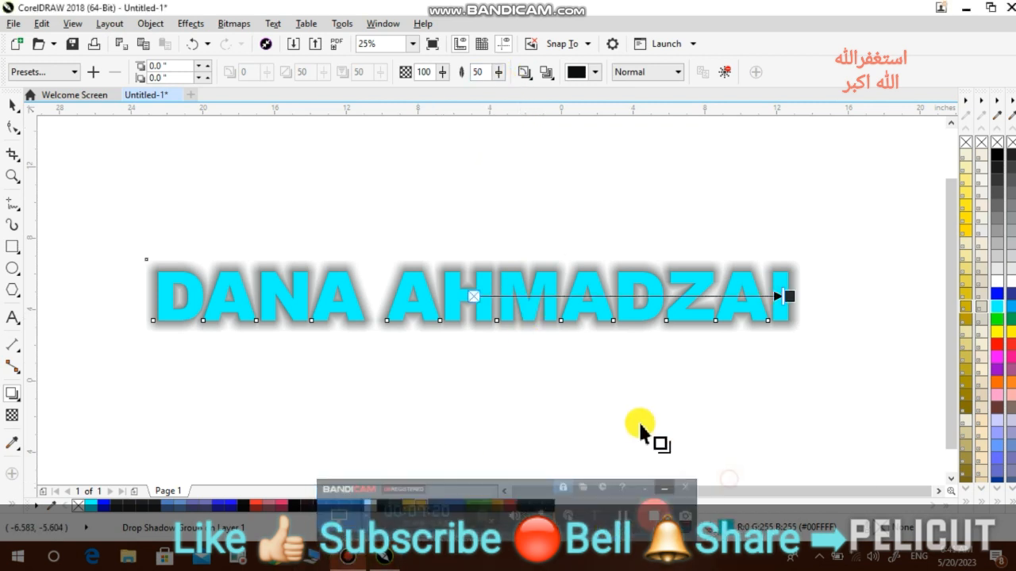
left_click(71, 71)
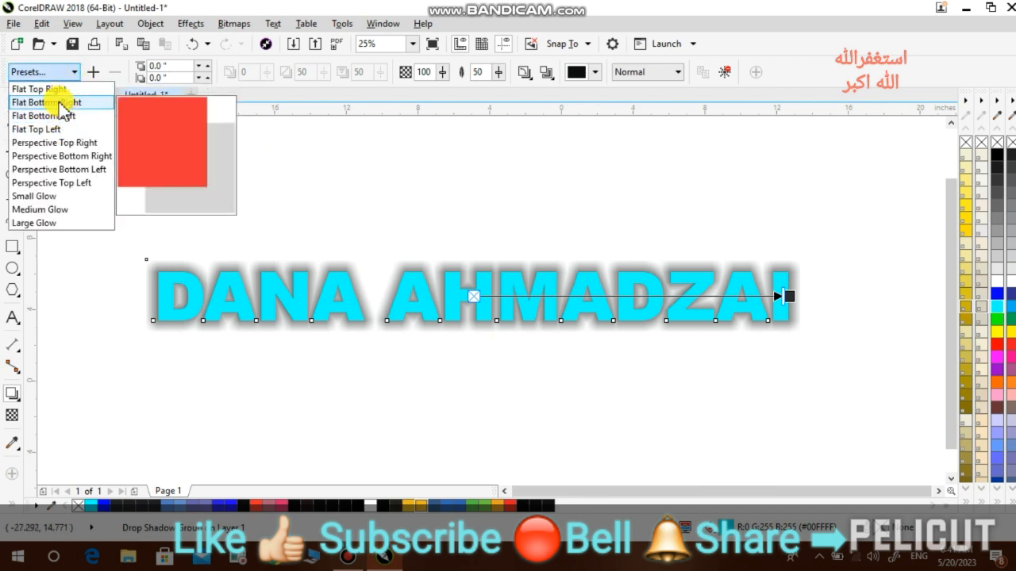
left_click(38, 89)
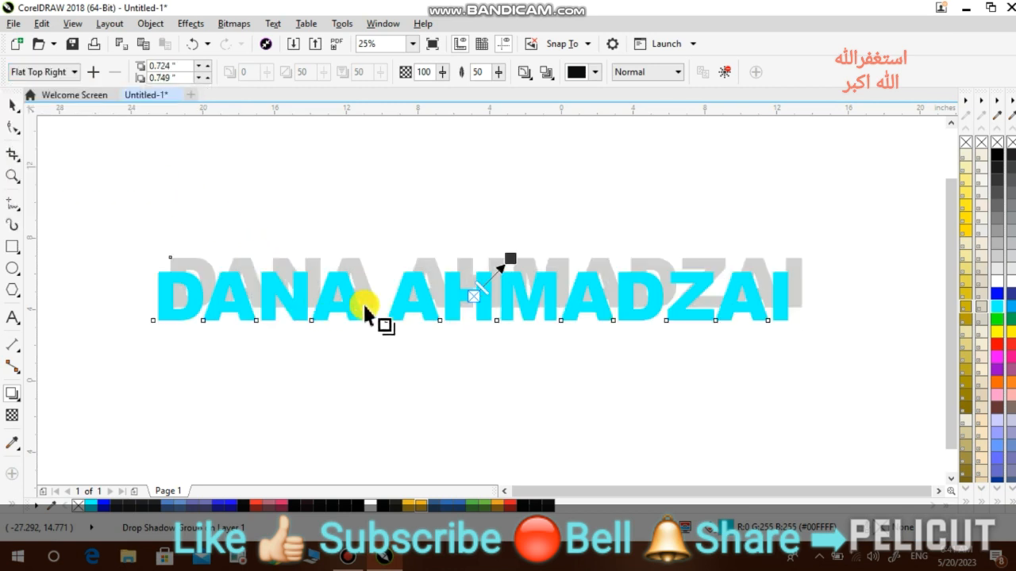
left_click_drag(513, 253, 477, 262)
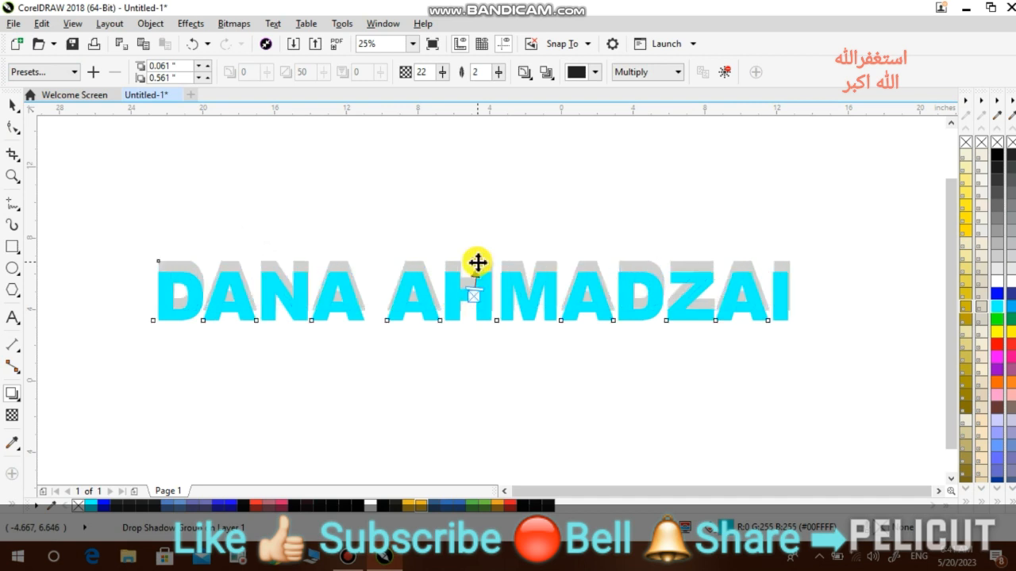
- Raise the shadow's horizontal offset to 2.721", then trim it back to 2.651"
left_click(208, 67)
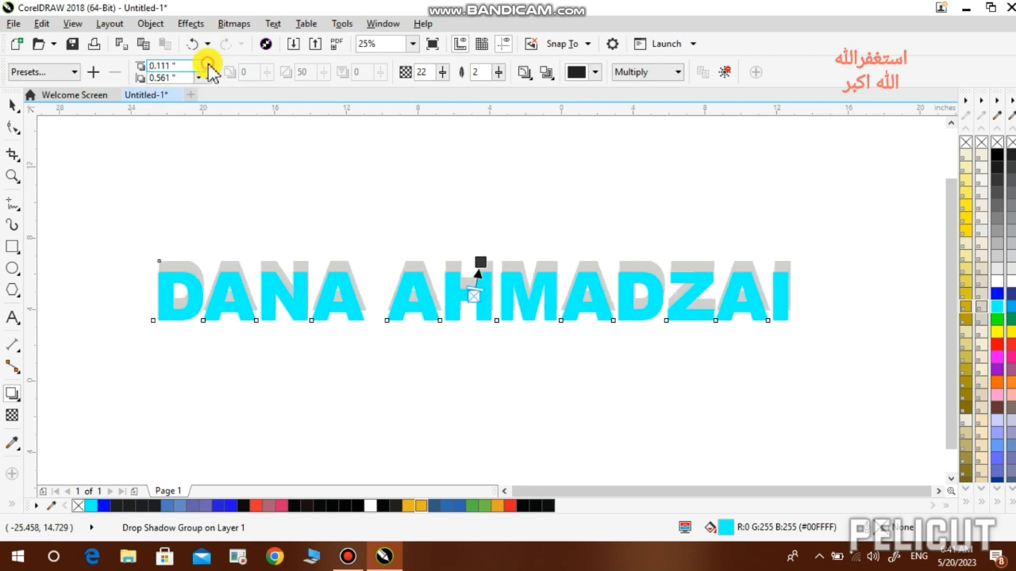
left_click(208, 65)
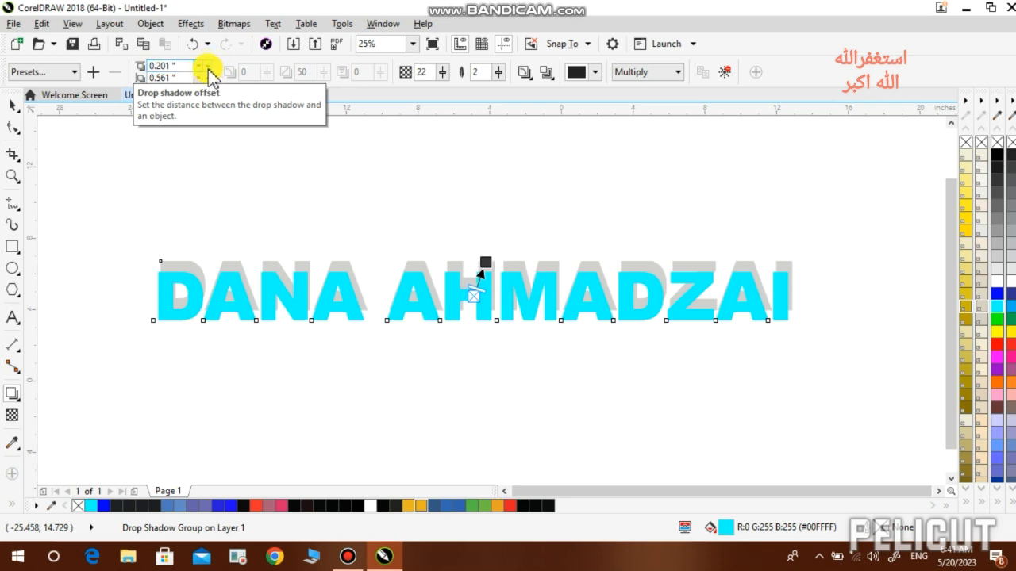
left_click(208, 66)
left_click(208, 66)
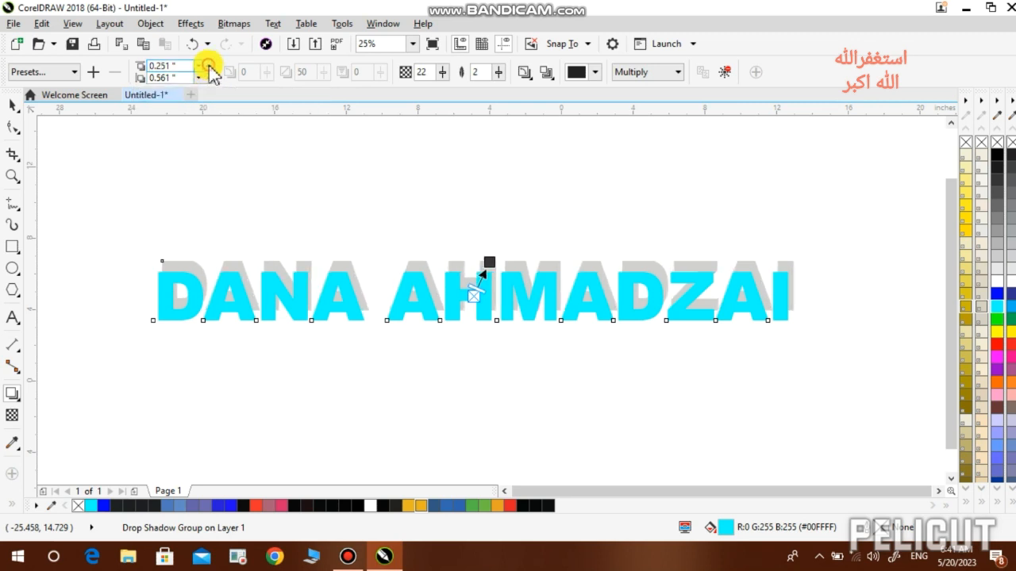
left_click(208, 65)
left_click(208, 66)
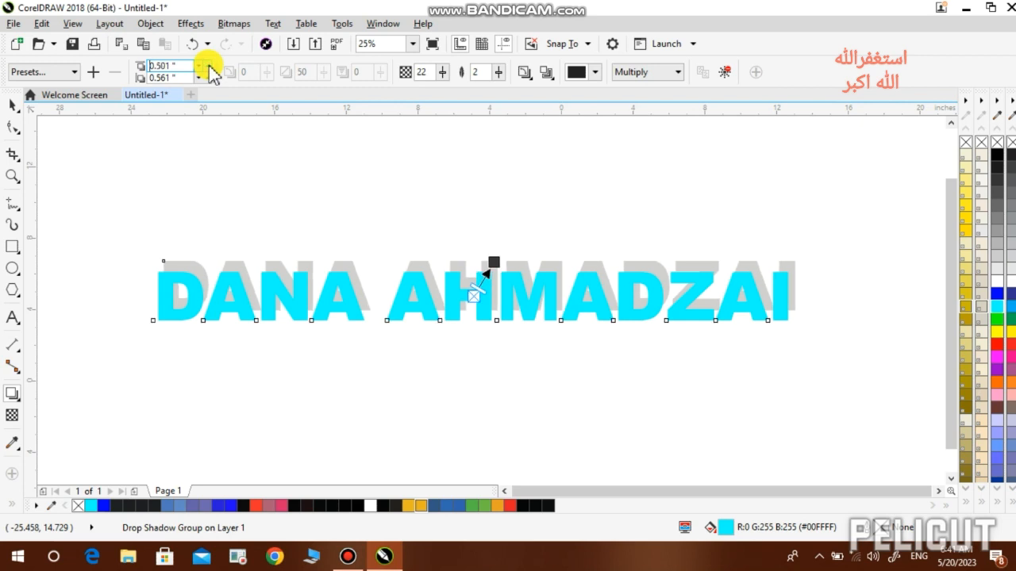
left_click(209, 67)
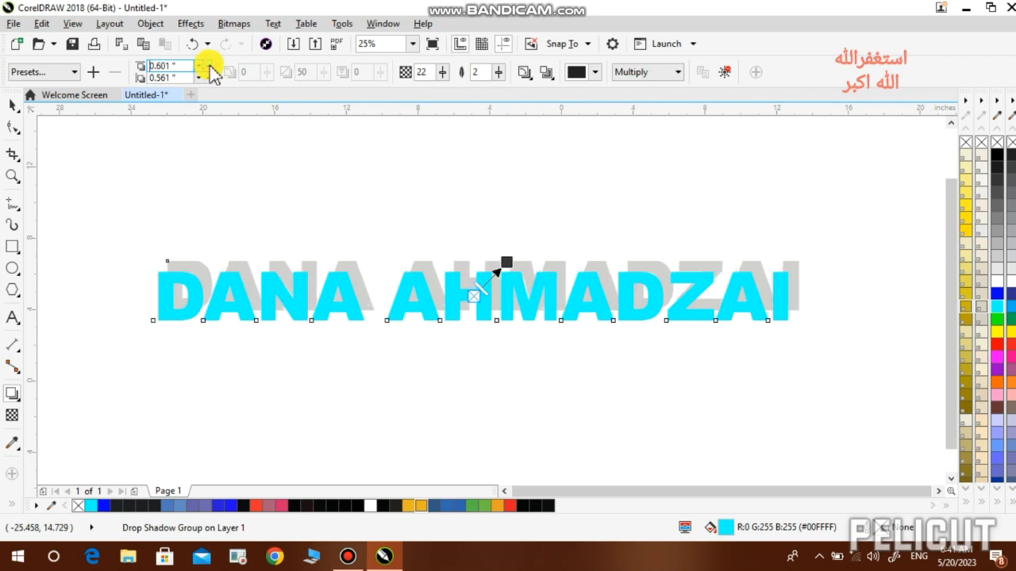
left_click(209, 66)
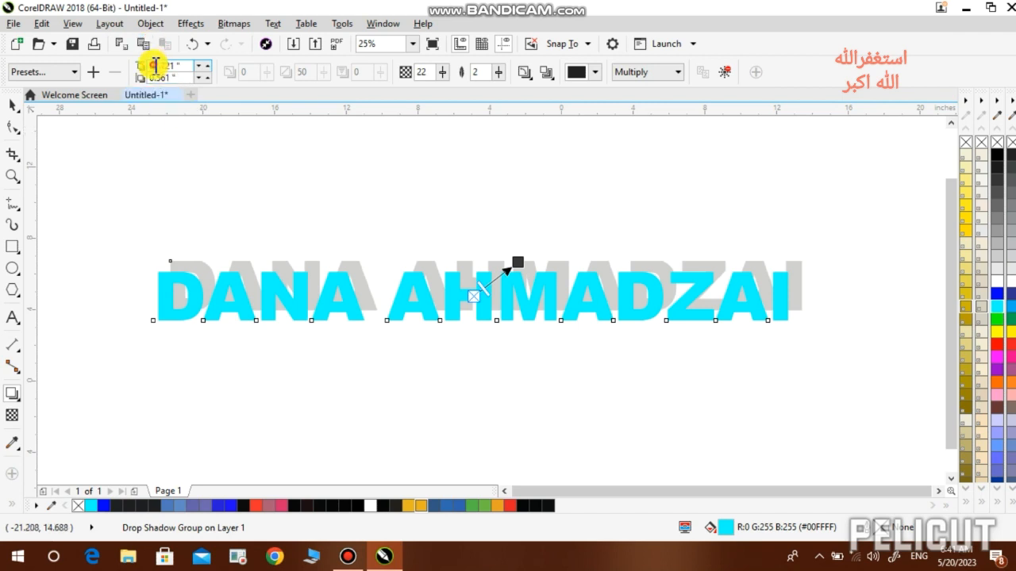
key("Return")
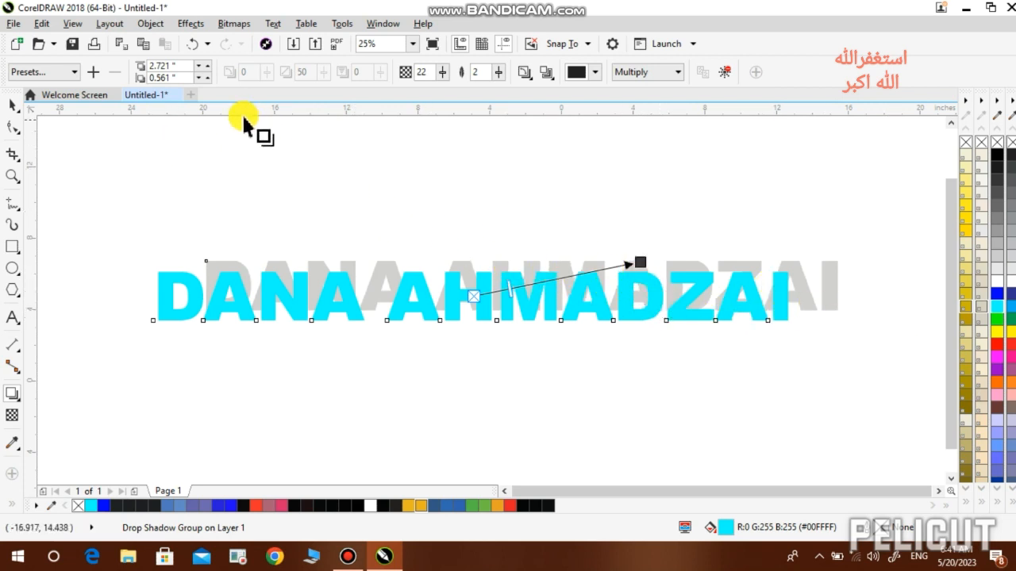
left_click(199, 68)
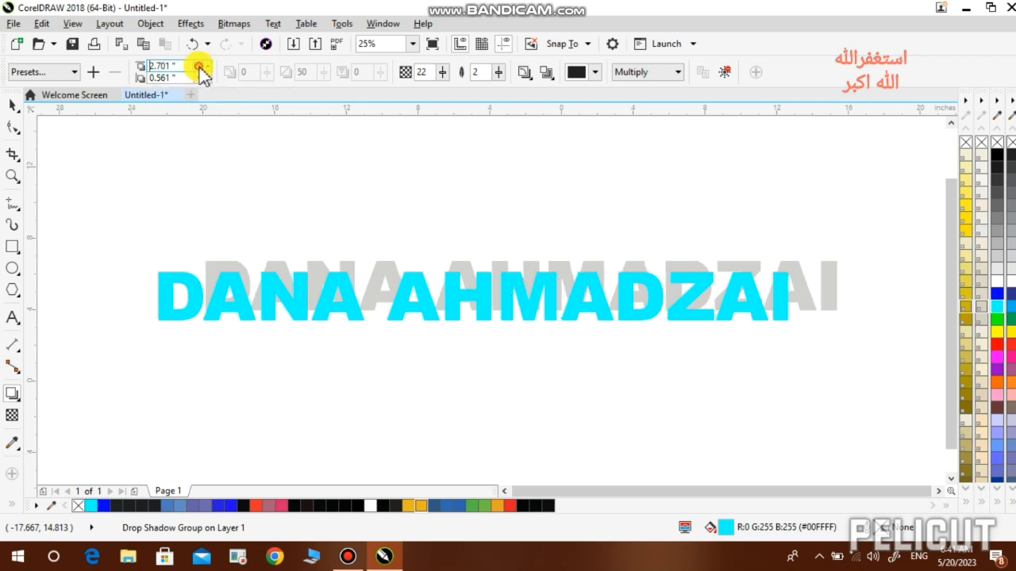
left_click(199, 68)
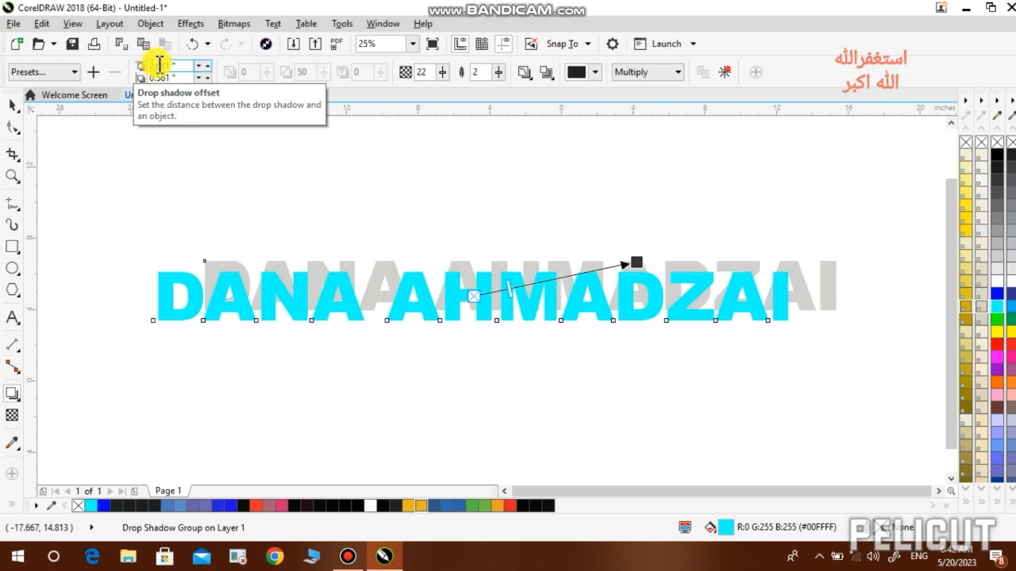
- Set the shadow's vertical offset to 2.681", then delete the shadowed text
left_click(207, 77)
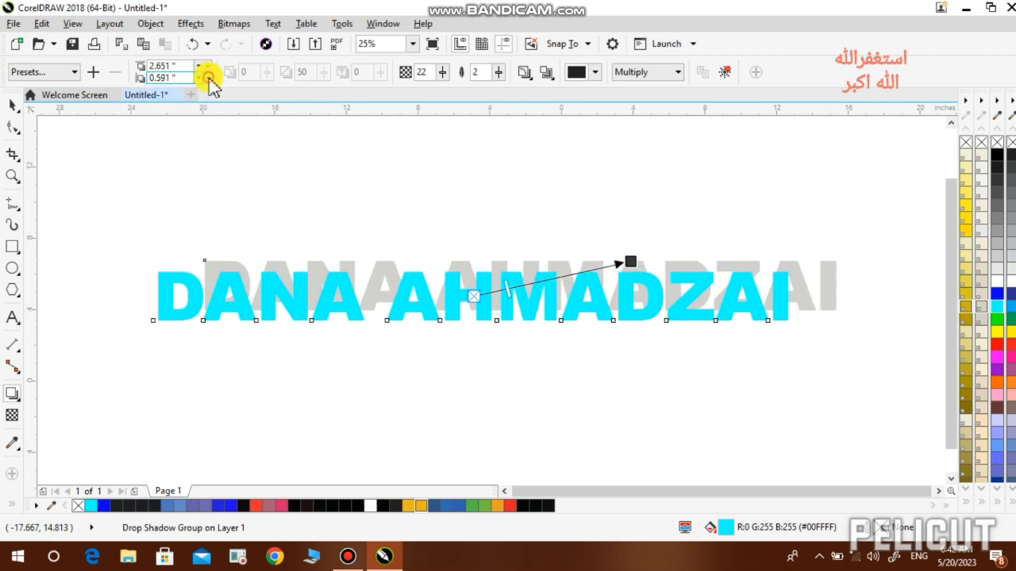
left_click(207, 77)
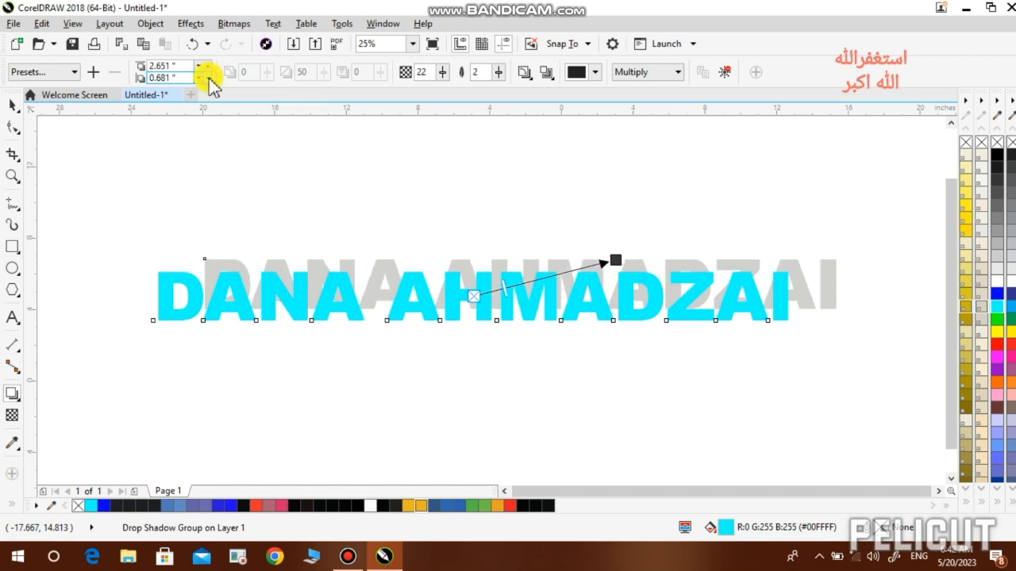
left_click(166, 80)
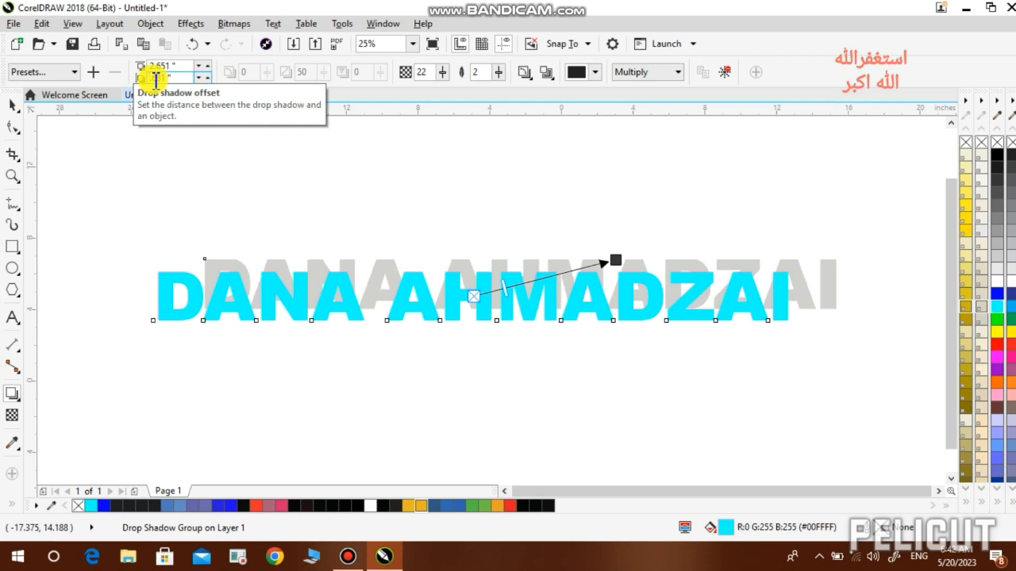
type("2.681 \"")
key("Return")
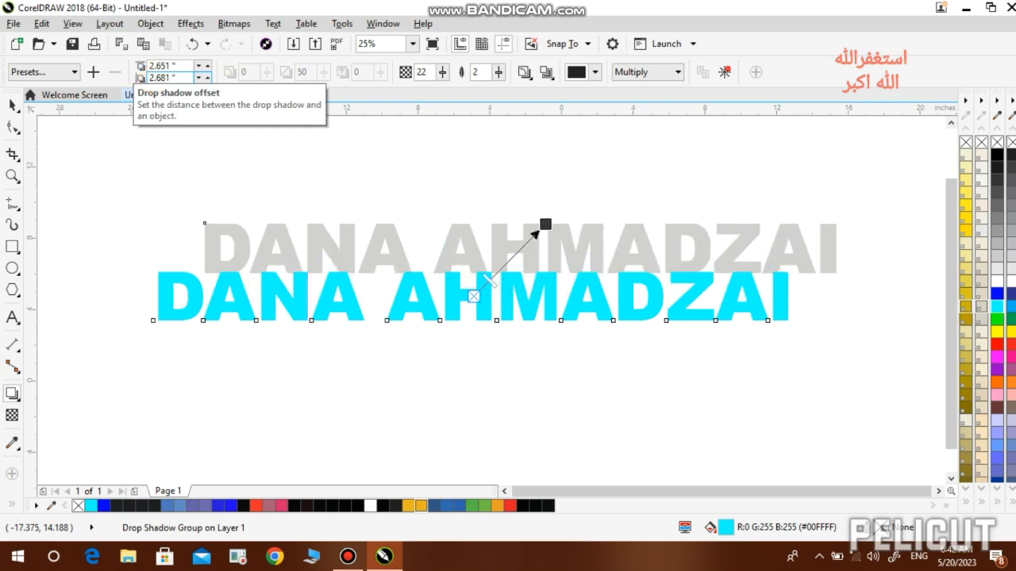
left_click(11, 109)
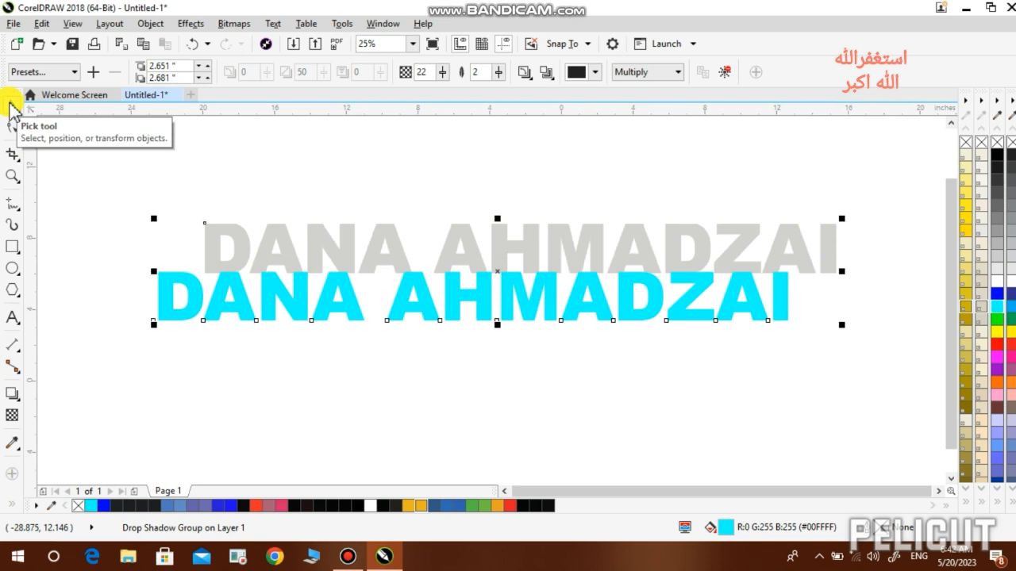
key("Delete")
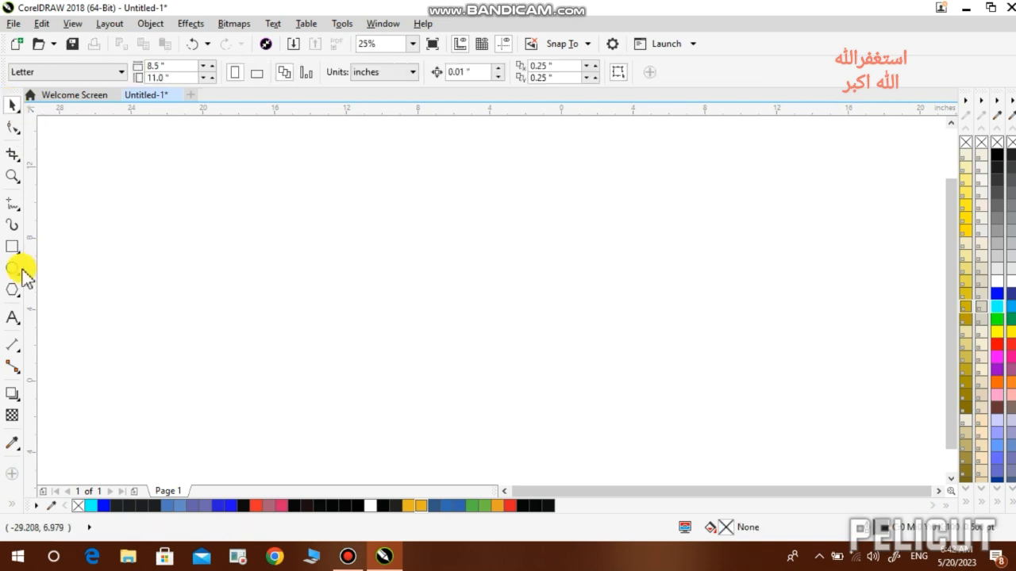
- Draw a 9.083-inch circle near the page centre and fill it solid blue
left_click(12, 269)
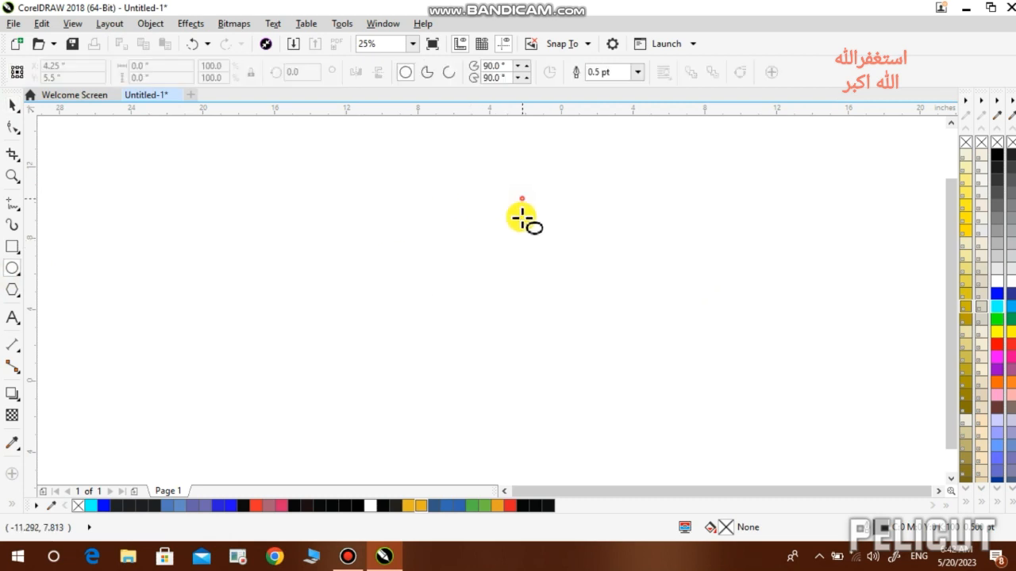
left_click_drag(523, 200, 361, 361)
key("shift")
key("ctrl")
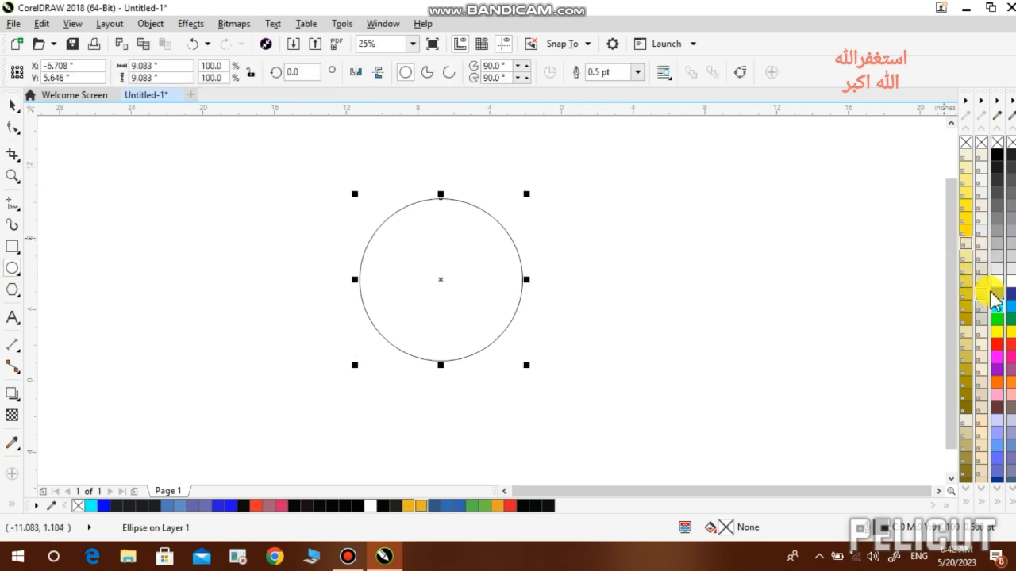
left_click(997, 293)
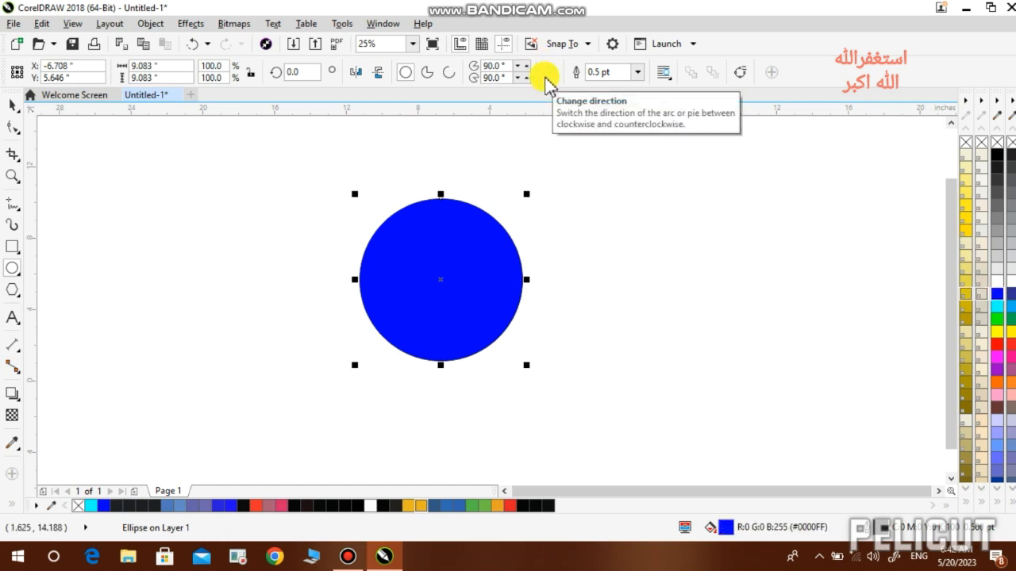
- Give the circle a radial fountain fill with its highlight moved up and an added saturated blue stop
key("F11")
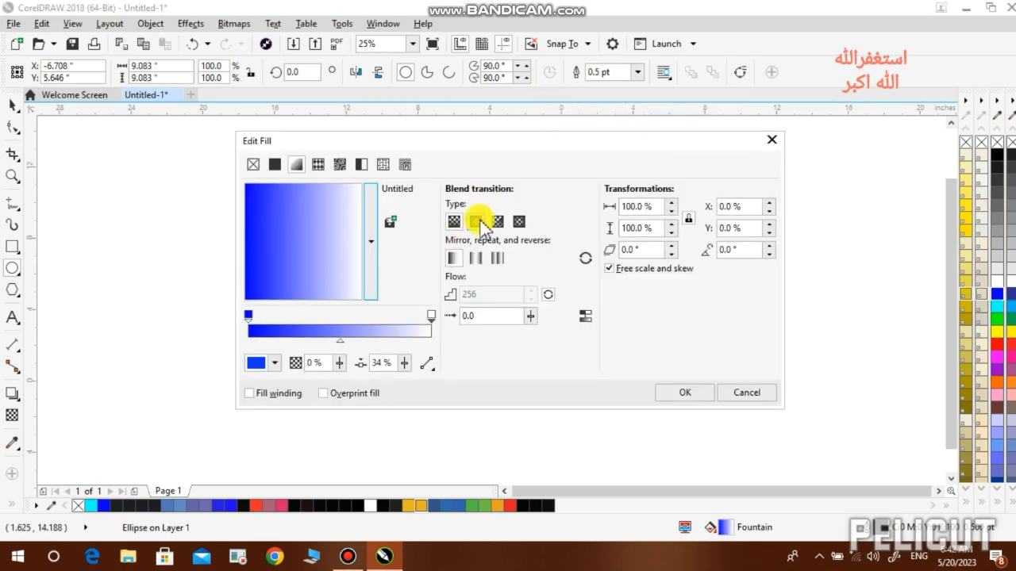
left_click(478, 220)
left_click_drag(329, 242, 313, 206)
left_click_drag(340, 340, 379, 349)
double_click(321, 331)
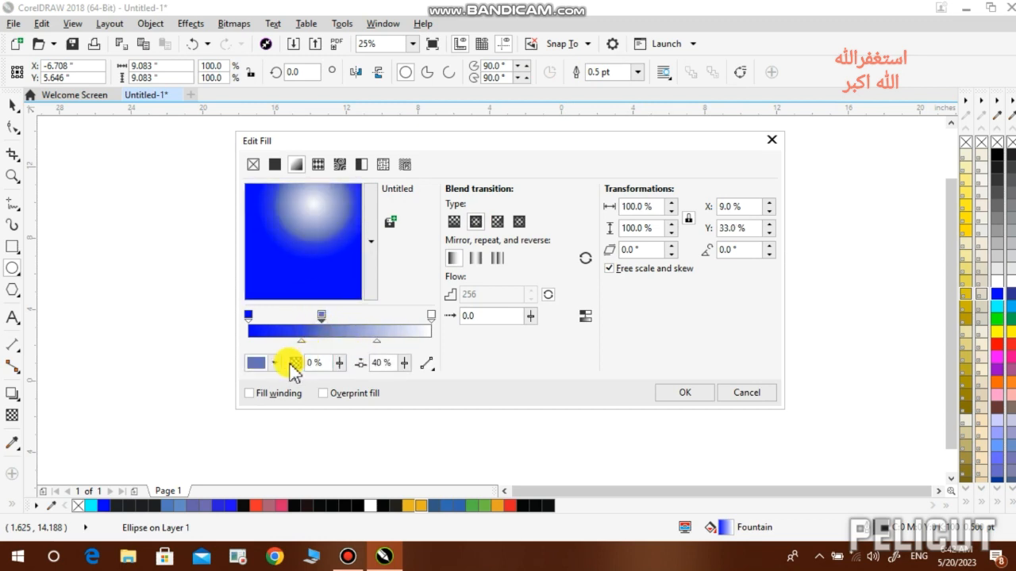
left_click(277, 363)
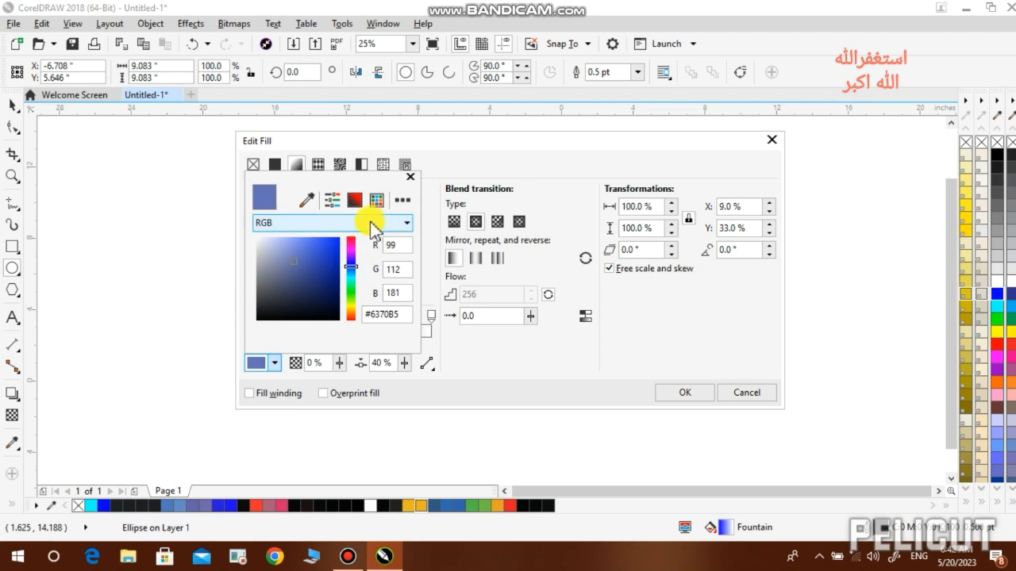
left_click(334, 244)
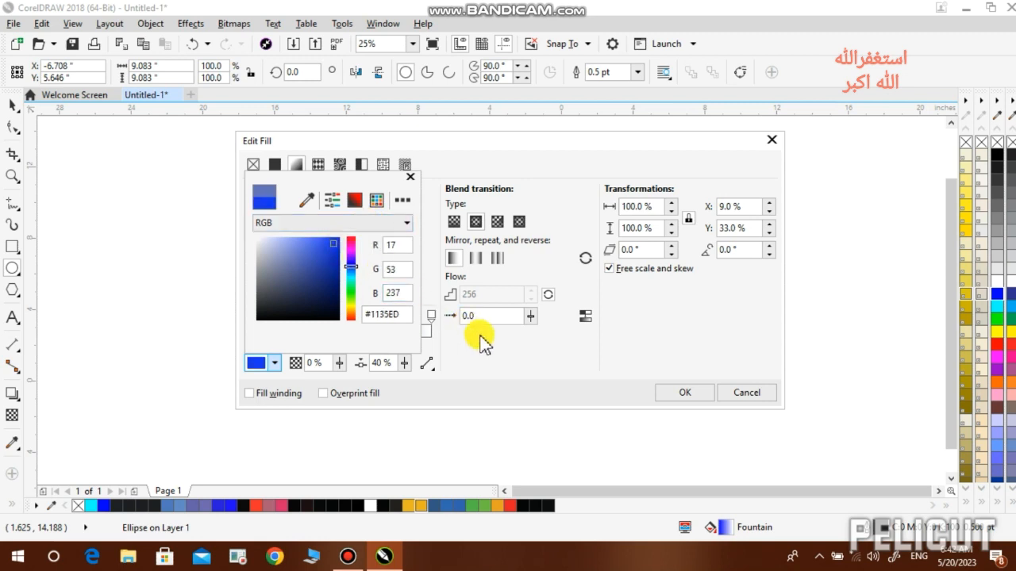
left_click(519, 357)
left_click(682, 394)
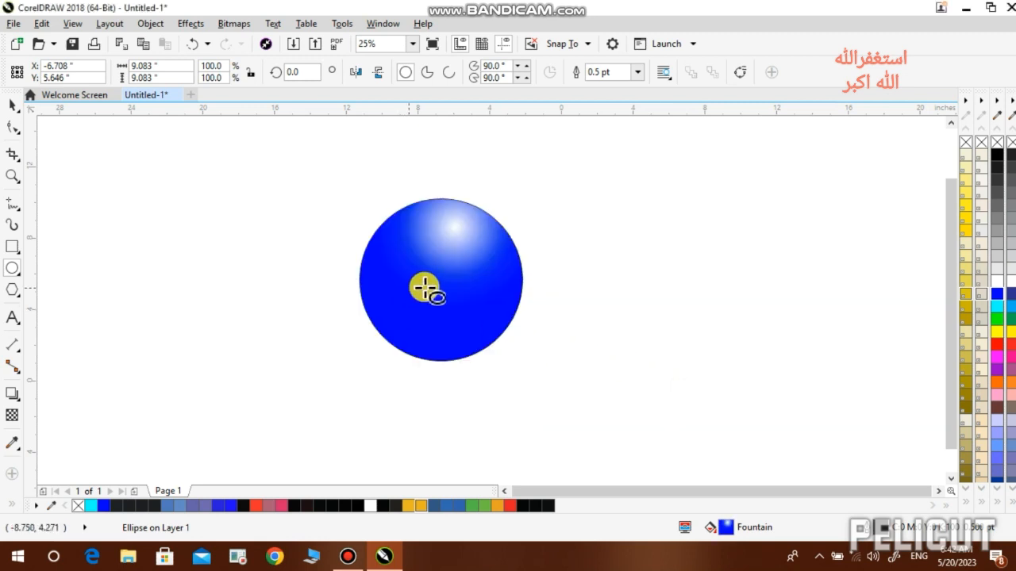
left_click(19, 393)
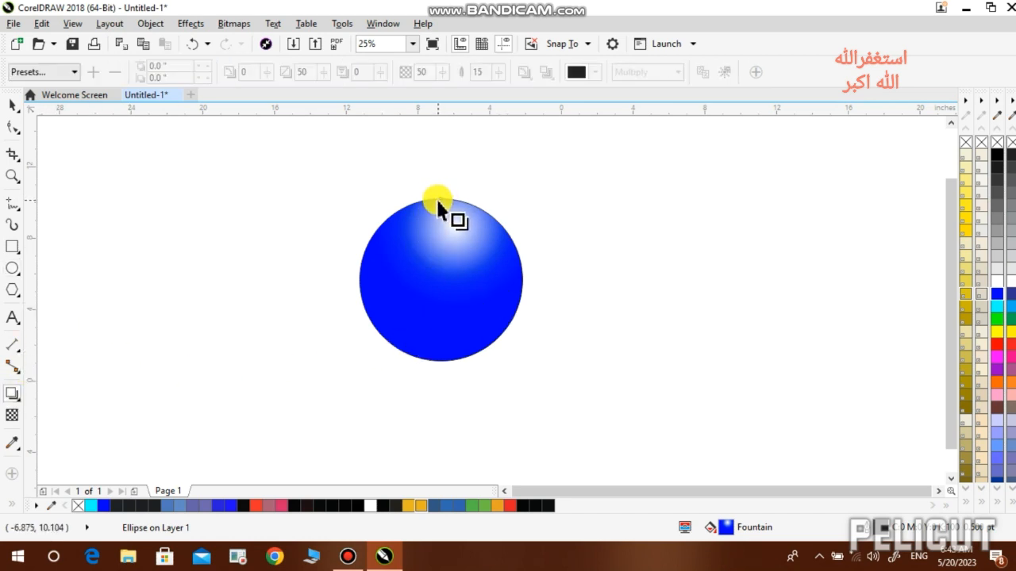
- Give the sphere a Flat Bottom Right drop shadow and drag it to sit just below the ball
left_click_drag(441, 200, 509, 362)
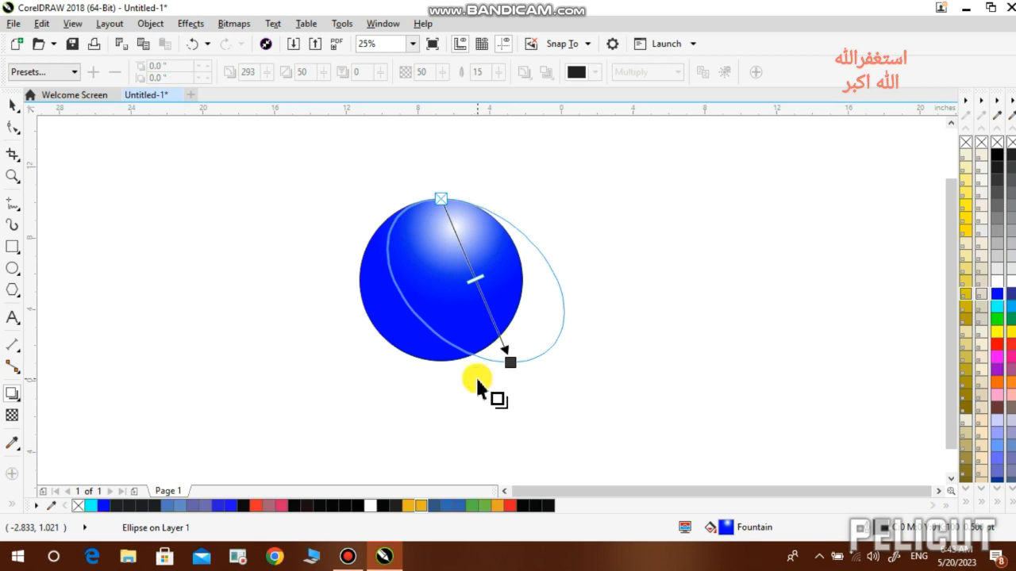
left_click(55, 73)
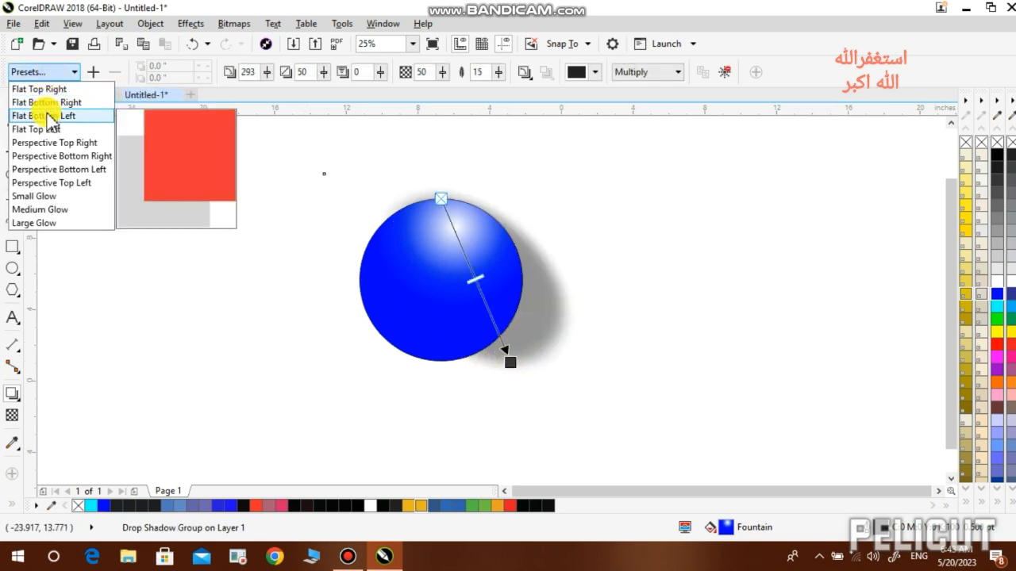
left_click(46, 102)
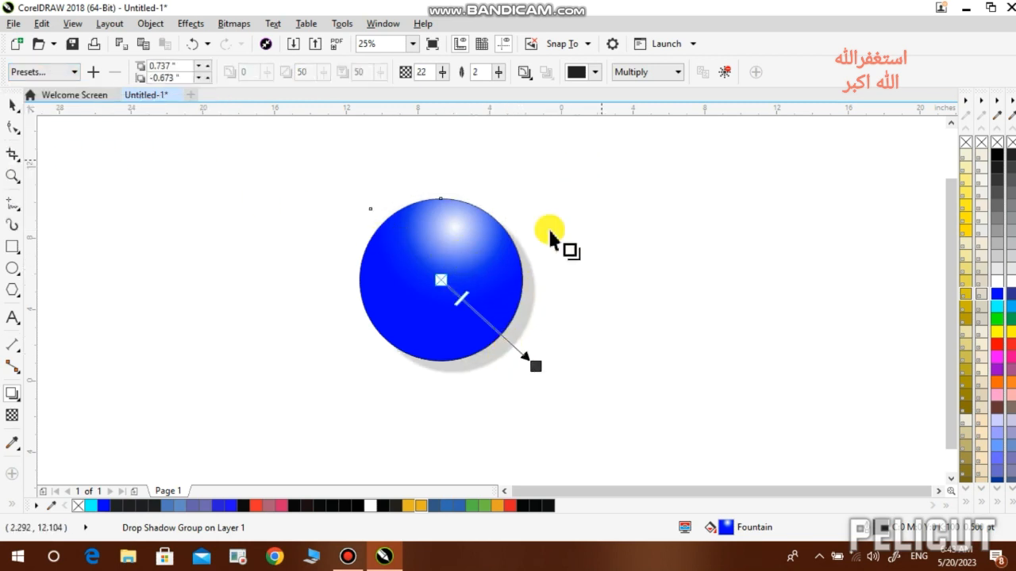
left_click_drag(536, 370, 537, 183)
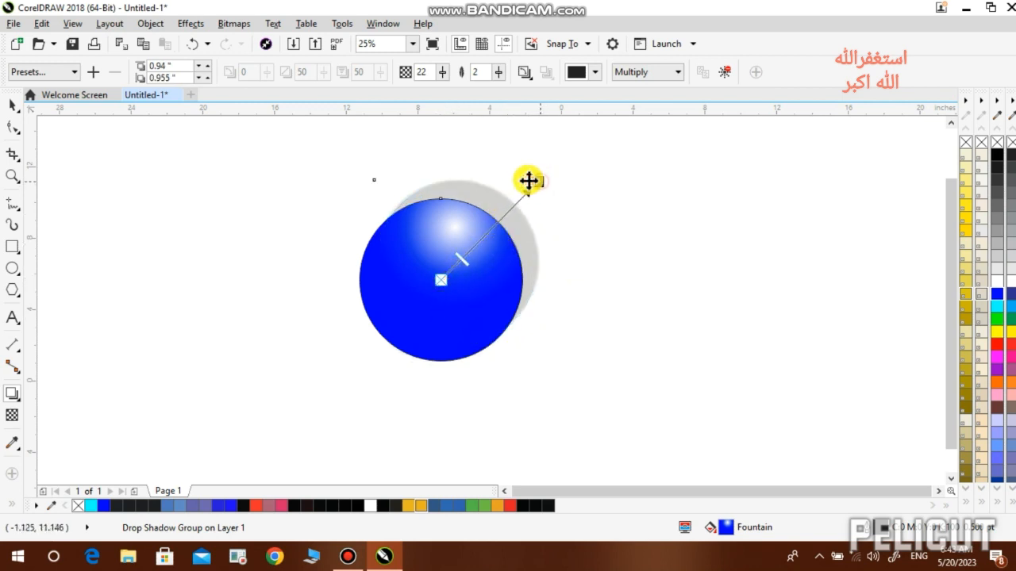
left_click_drag(528, 181, 445, 383)
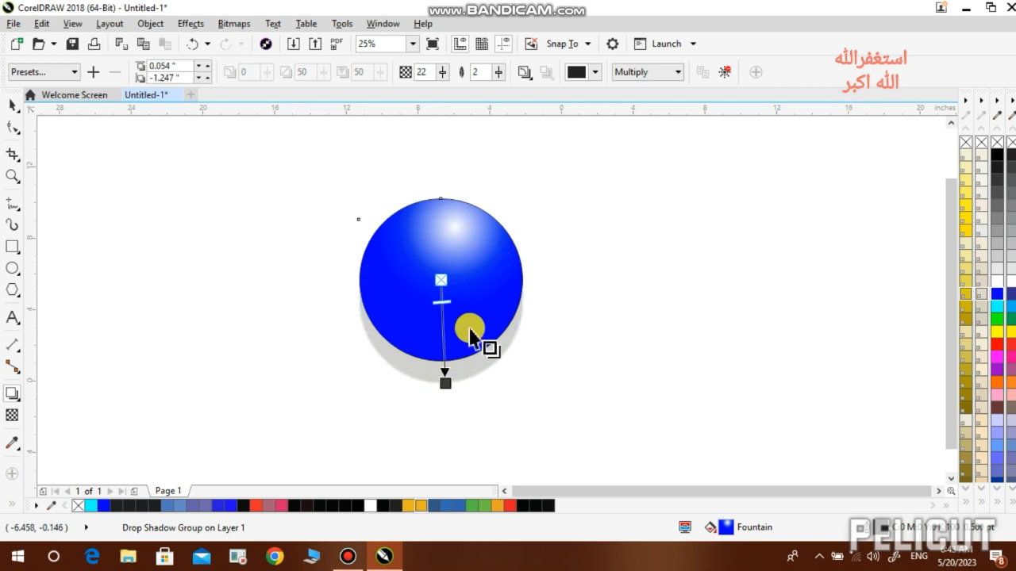
left_click(670, 74)
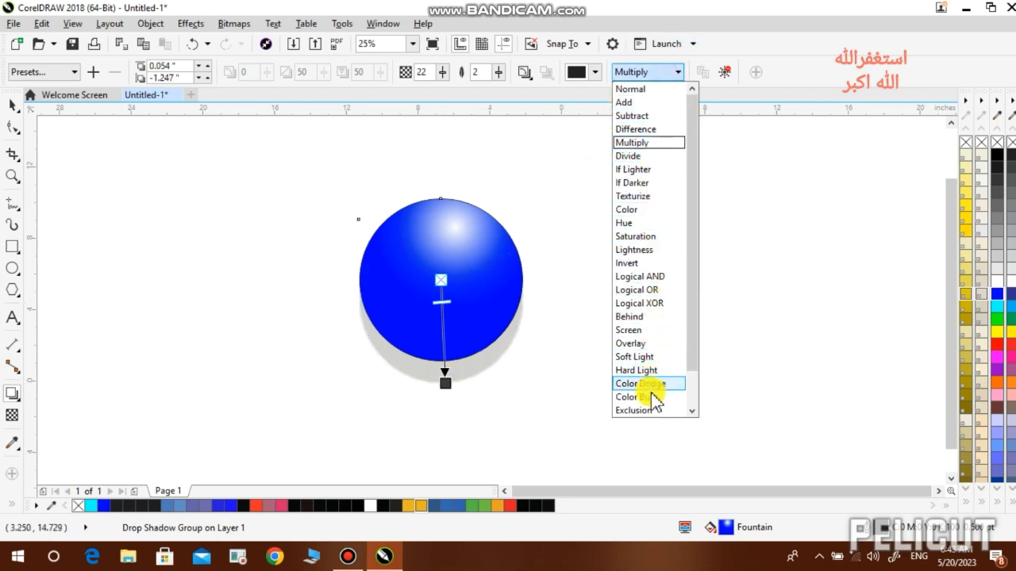
- Try Texturize, then set the shadow's merge mode to Behind and shift it right of the sphere
left_click(648, 197)
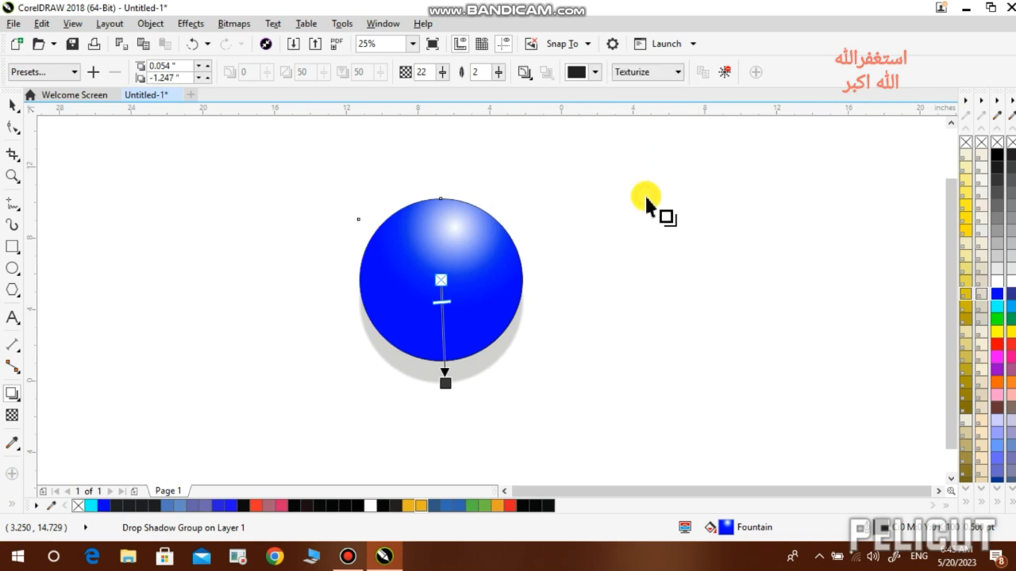
left_click(663, 73)
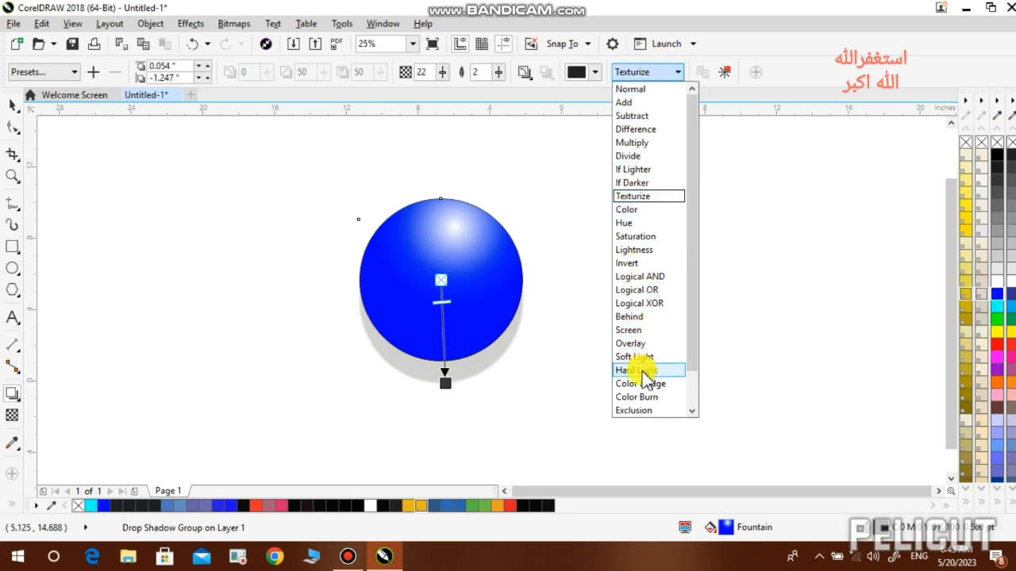
left_click(733, 469)
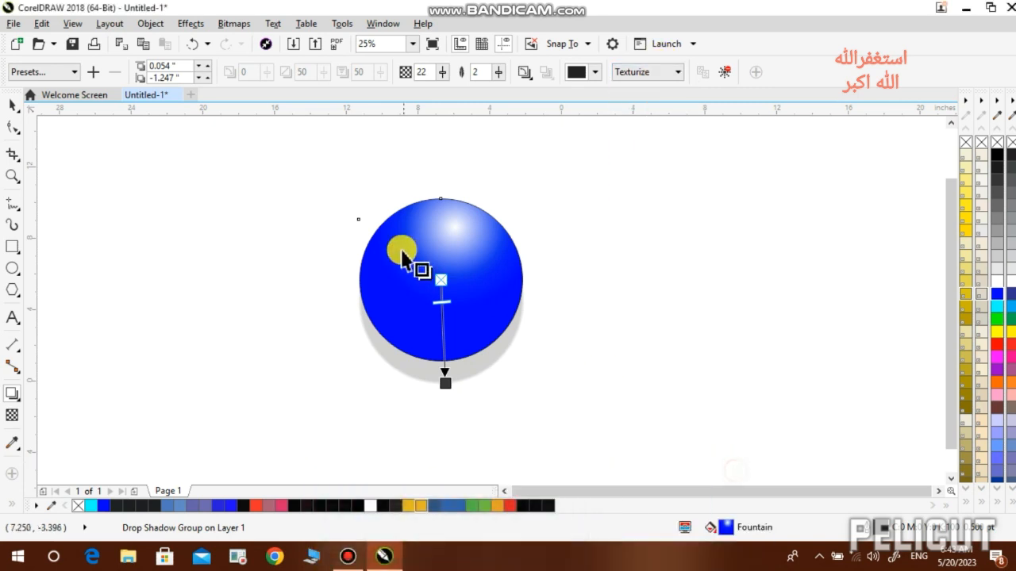
left_click(651, 73)
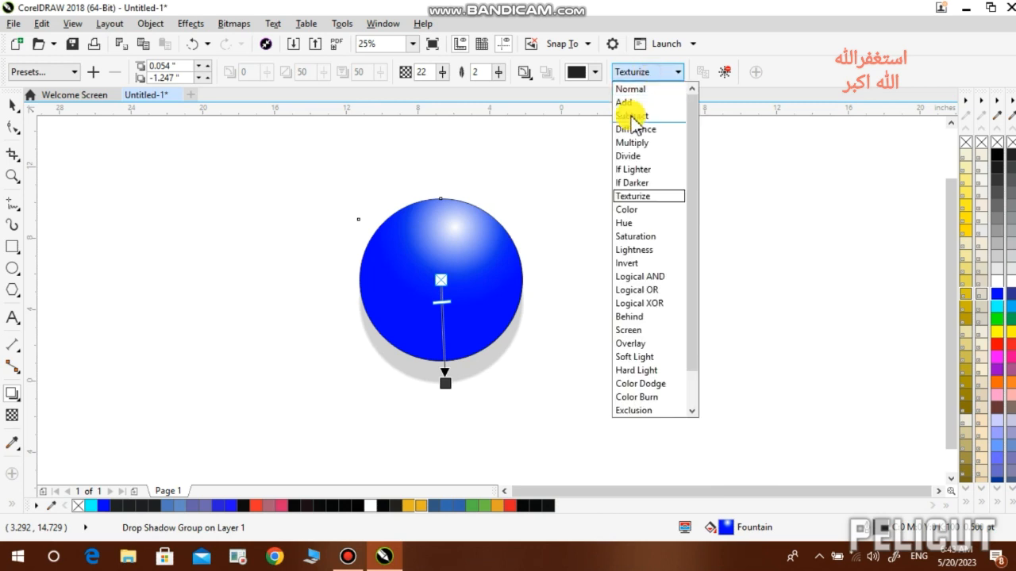
left_click(632, 316)
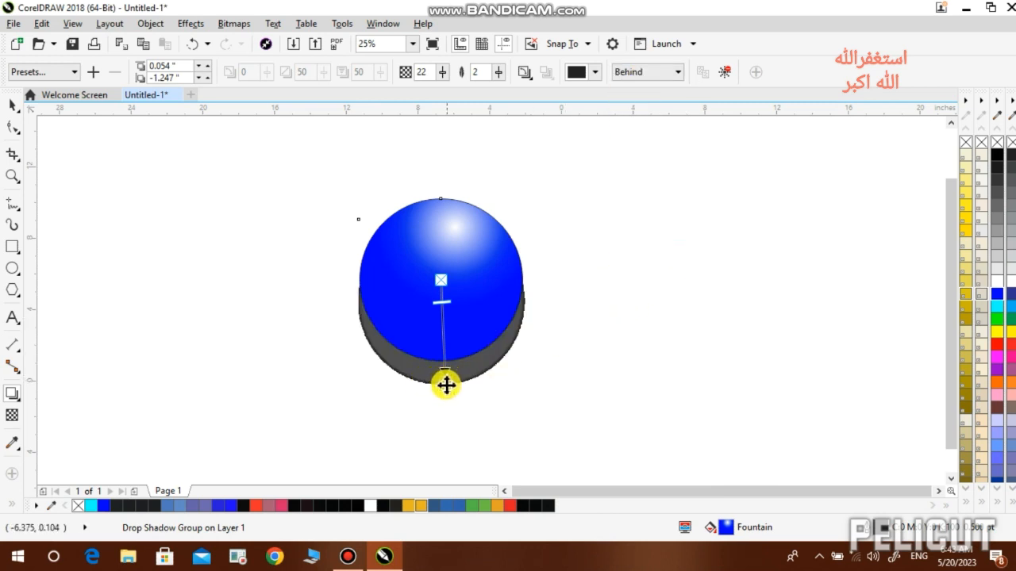
left_click_drag(444, 384, 543, 292)
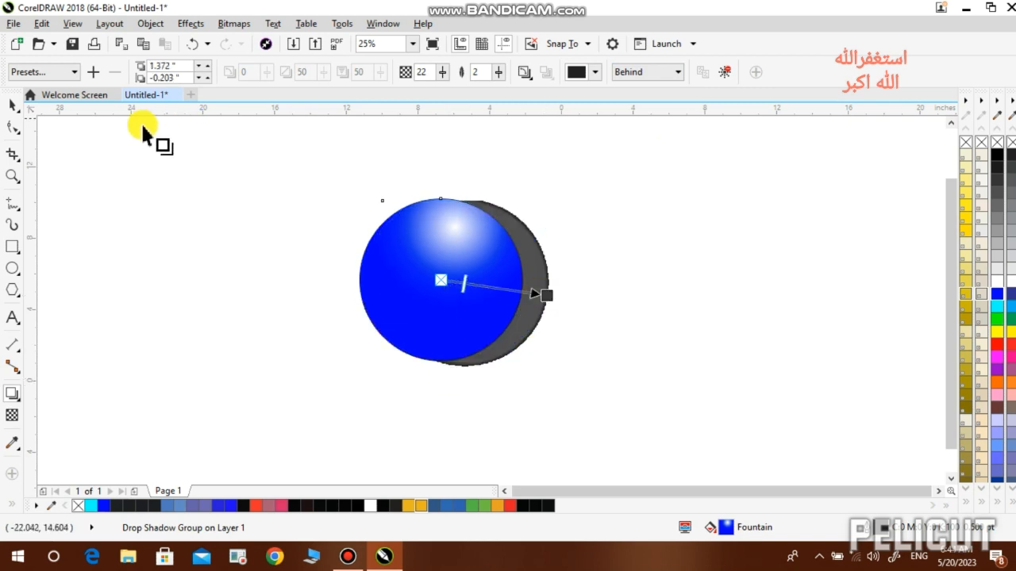
left_click(74, 70)
- Apply the Perspective Top Right shadow preset and lay it flat beneath the ball
left_click(54, 143)
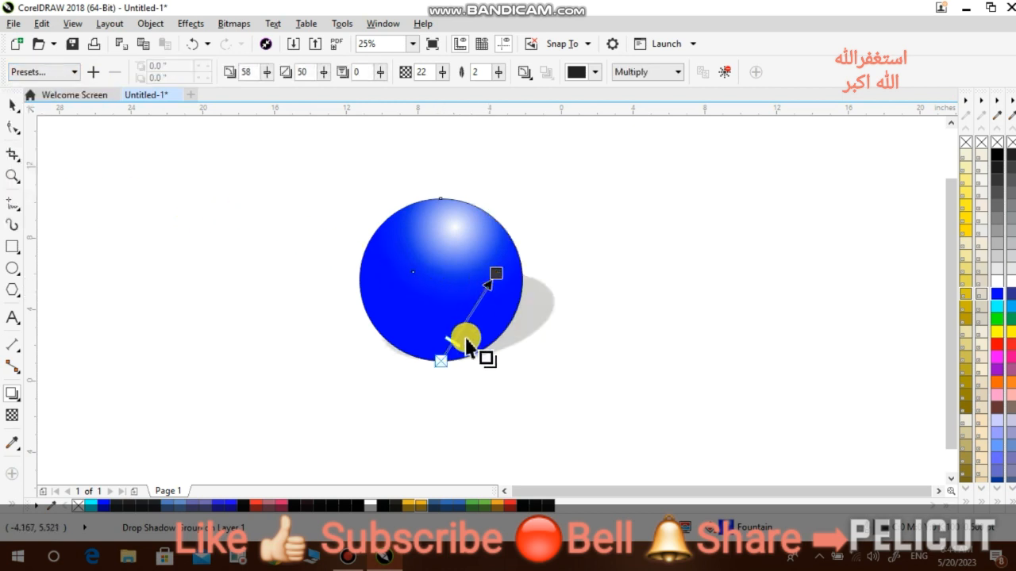
left_click_drag(496, 278, 443, 410)
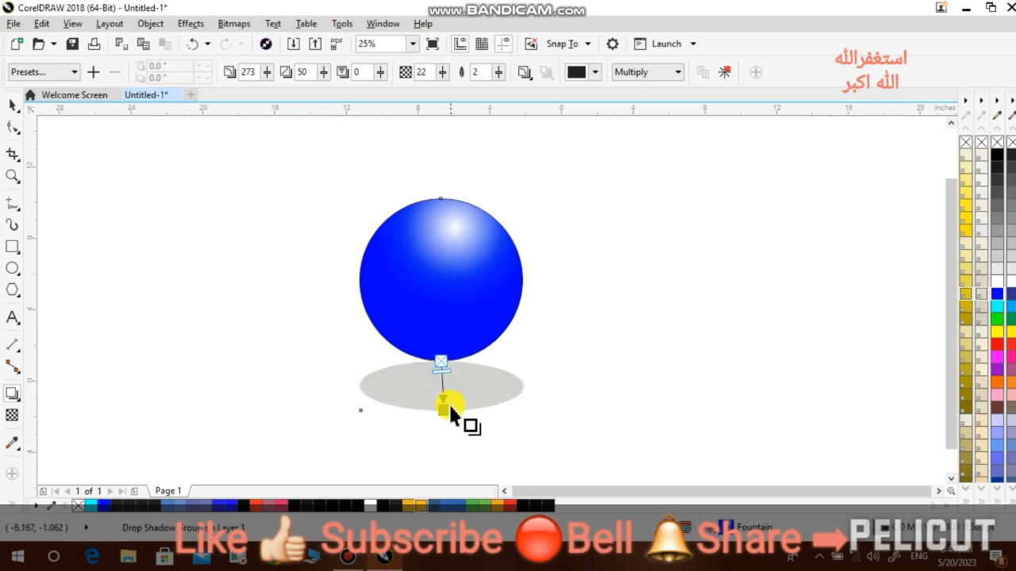
left_click(677, 73)
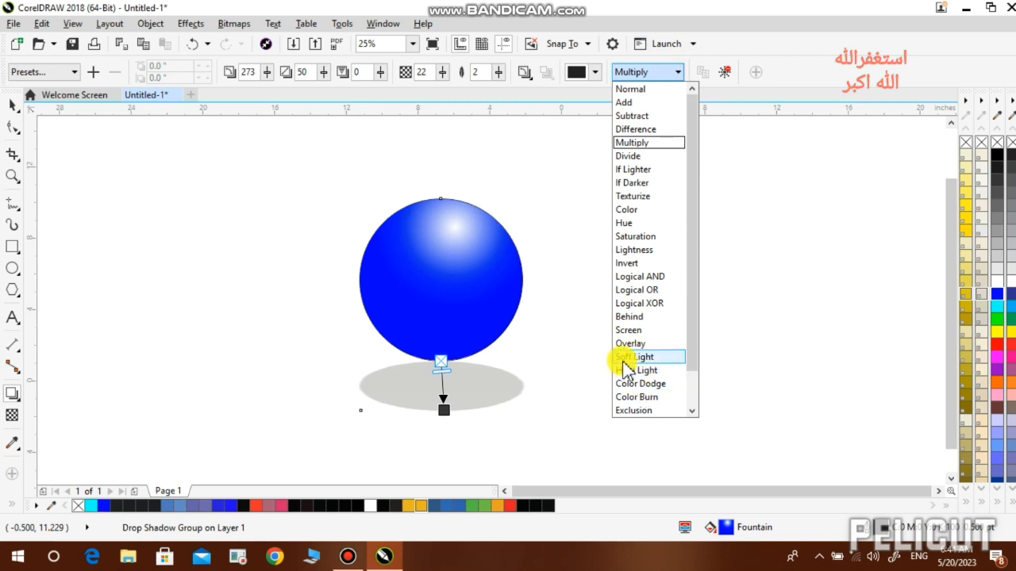
- Set the shadow's merge mode to Red and its colour to RGB #1B1BF2
left_click_drag(691, 333, 689, 377)
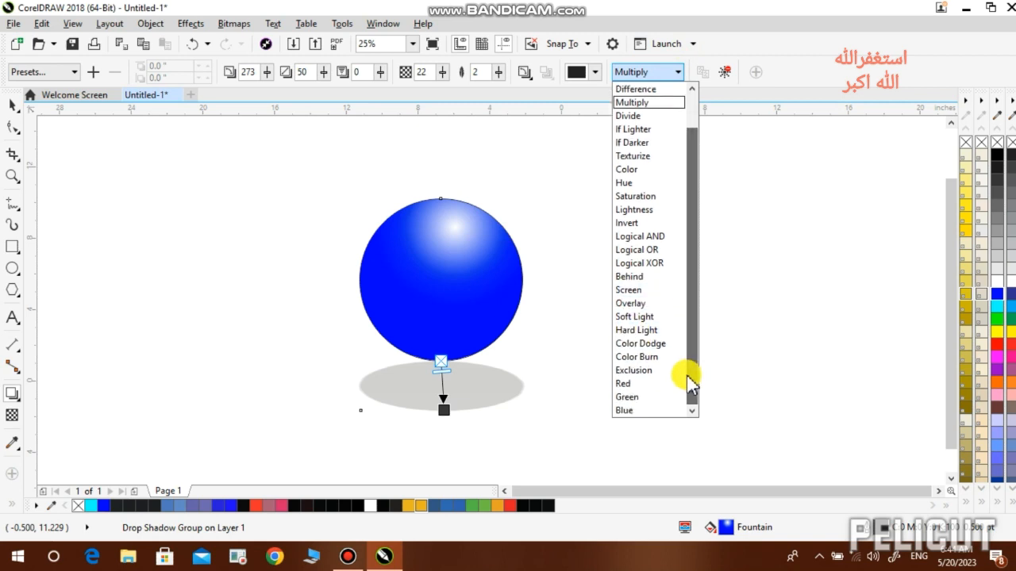
left_click(635, 384)
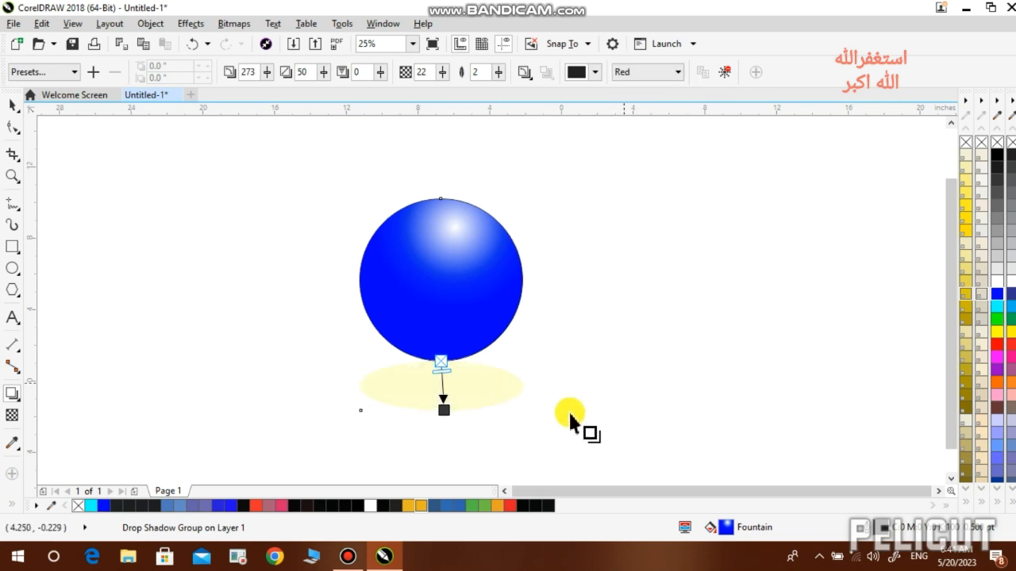
left_click(593, 72)
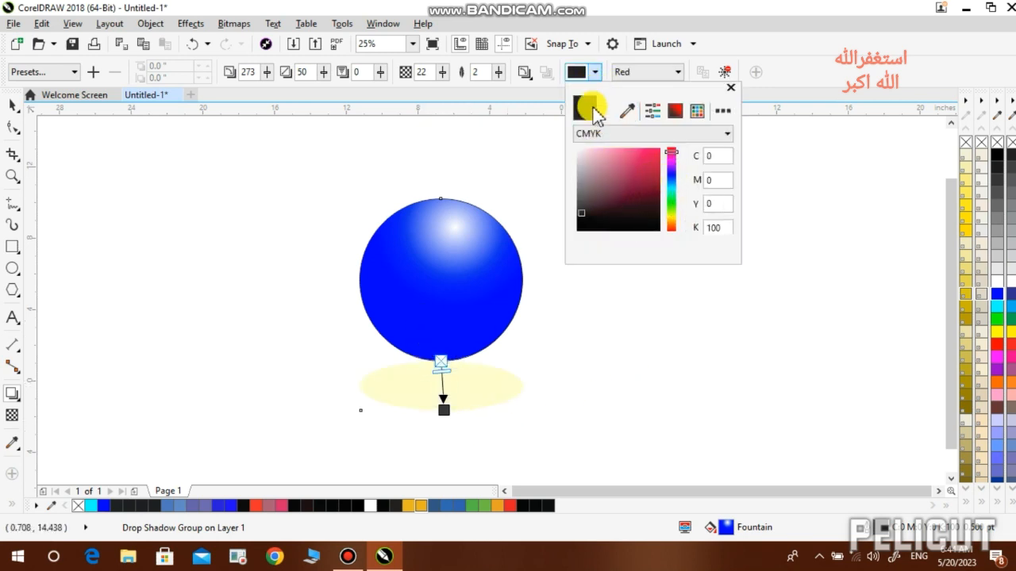
left_click(673, 174)
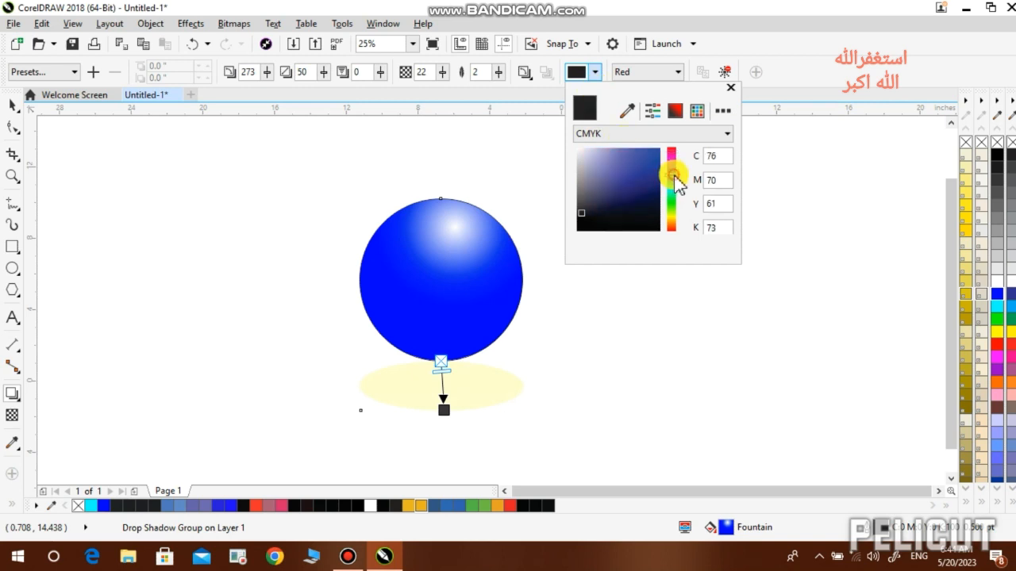
left_click_drag(669, 183, 668, 173)
left_click(651, 135)
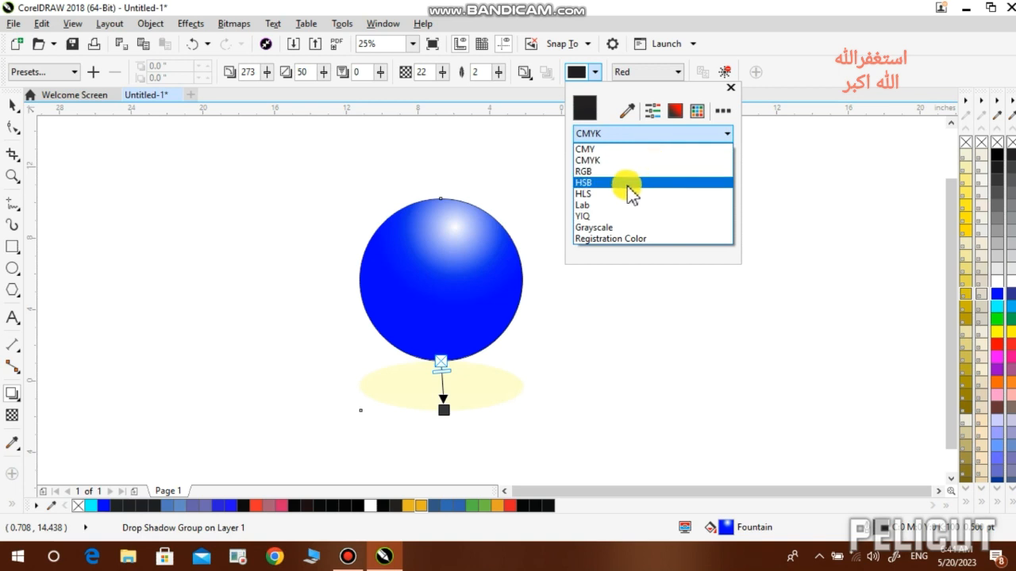
left_click(628, 181)
left_click(633, 131)
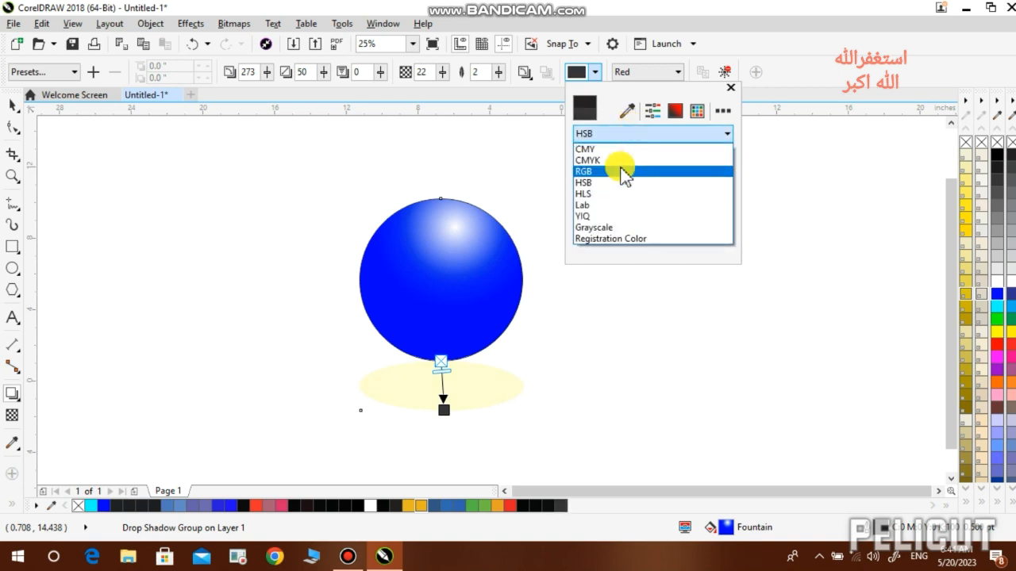
left_click(621, 167)
left_click(651, 152)
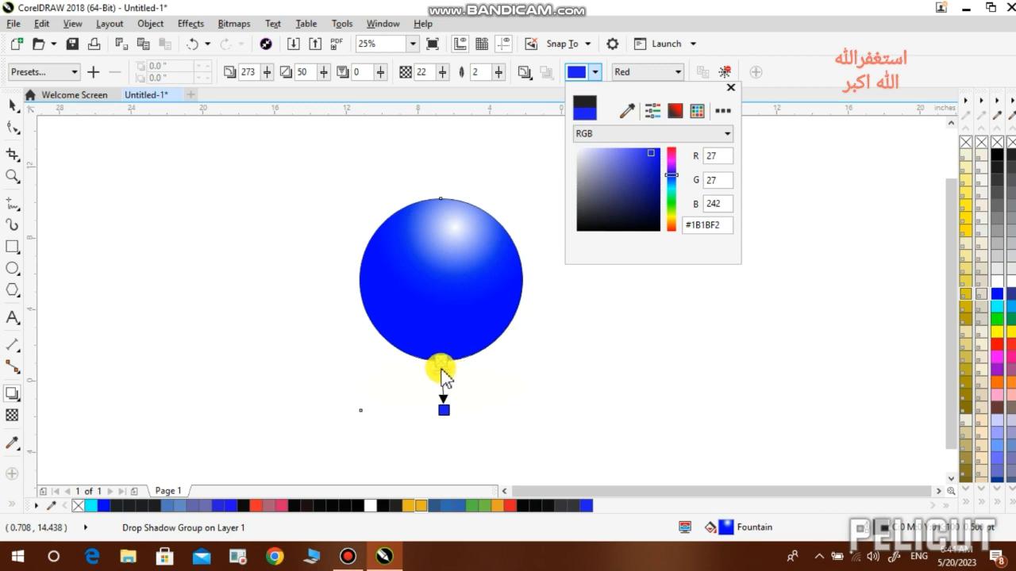
left_click(440, 370)
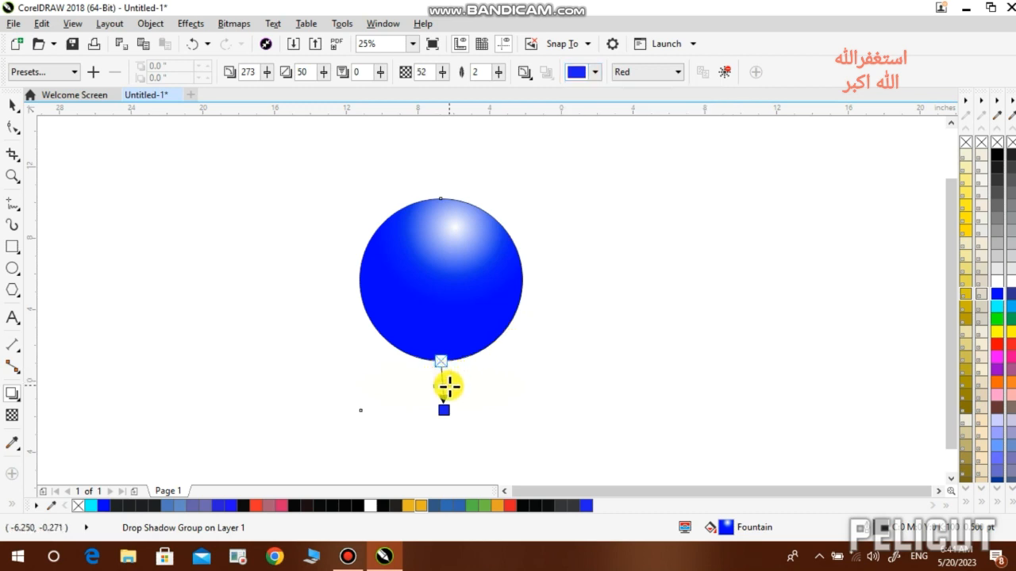
- Recentre the blue shadow under the ball, switch it to Normal mode and lower opacity to 41
mouse_move(442, 406)
left_mouse_down()
mouse_move(421, 410)
mouse_move(449, 412)
left_mouse_up()
left_click(639, 70)
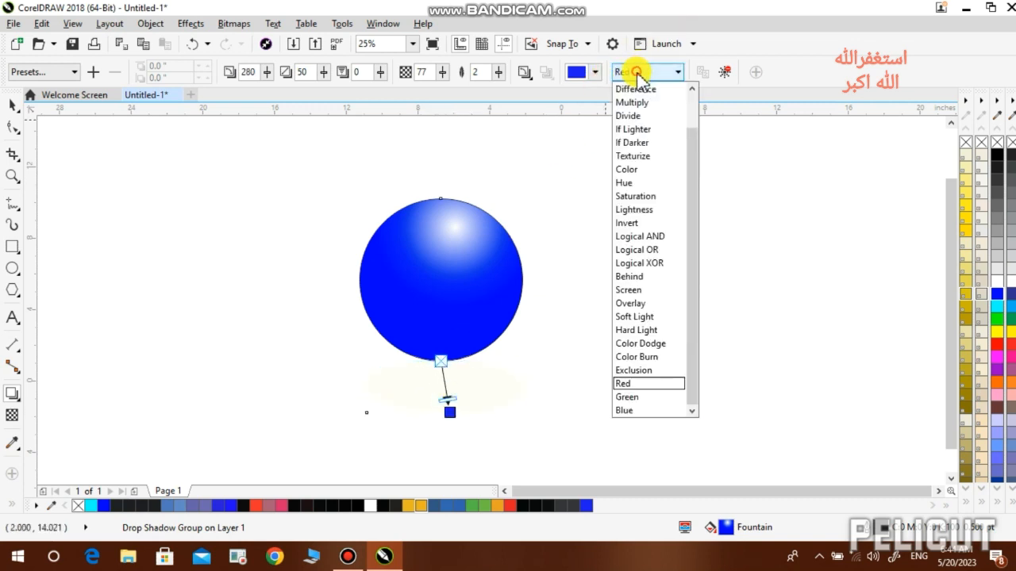
left_click_drag(696, 159, 685, 100)
left_click(661, 90)
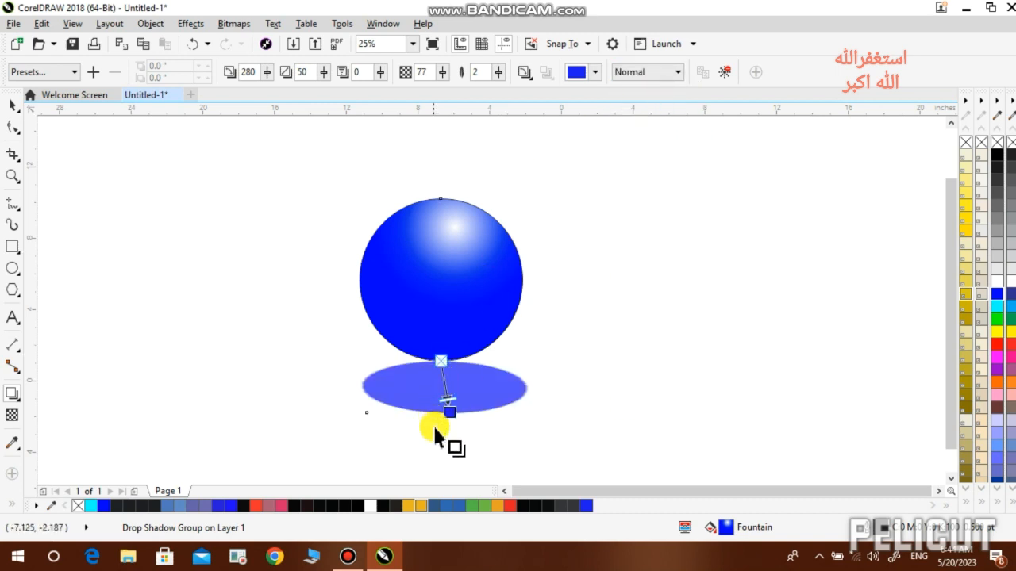
mouse_move(442, 383)
left_mouse_down()
mouse_move(442, 425)
mouse_move(431, 408)
mouse_move(441, 400)
left_mouse_up()
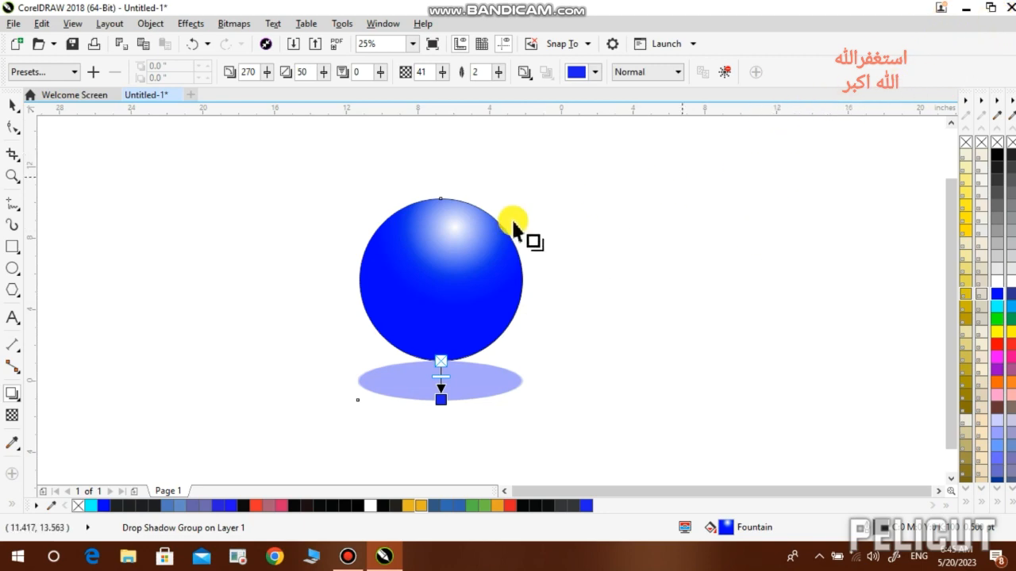
- Open the flyout of other interactive effect tools from the Drop Shadow tool
left_click(15, 399)
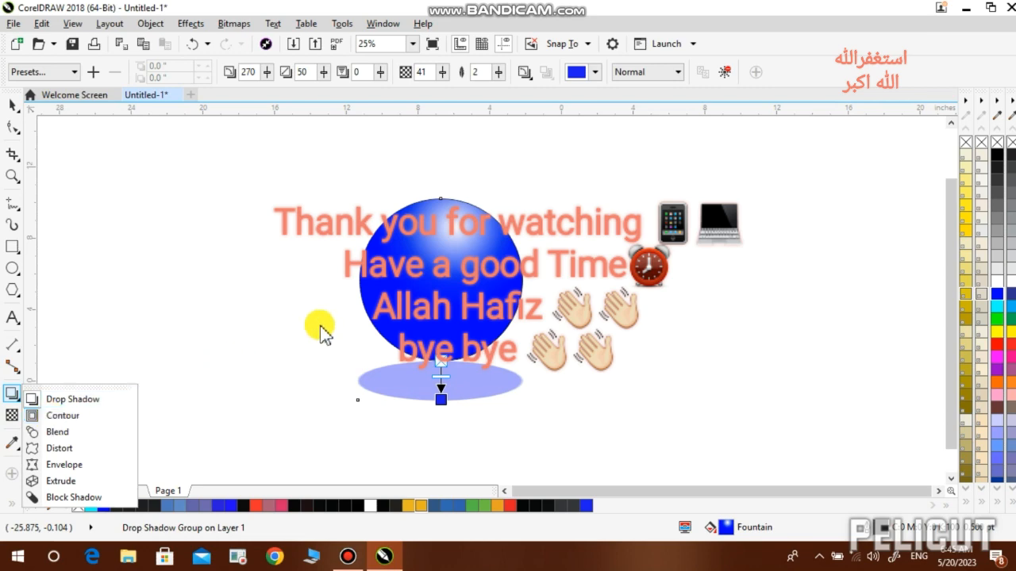